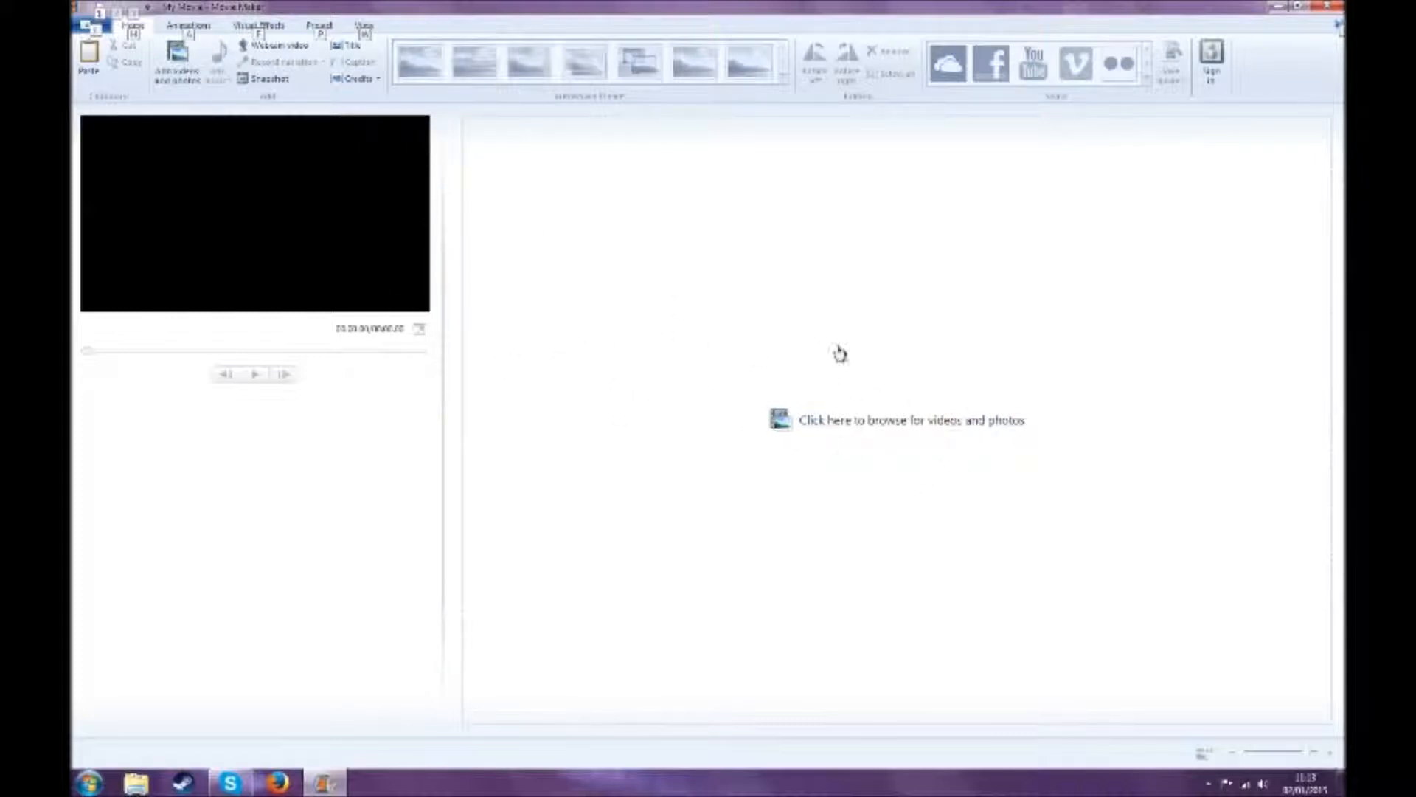
Step: Import the two _DSC videos and the two IMG photos from the Desktop folder into the project
{"action": "left_click", "coordinate": [181, 65]}
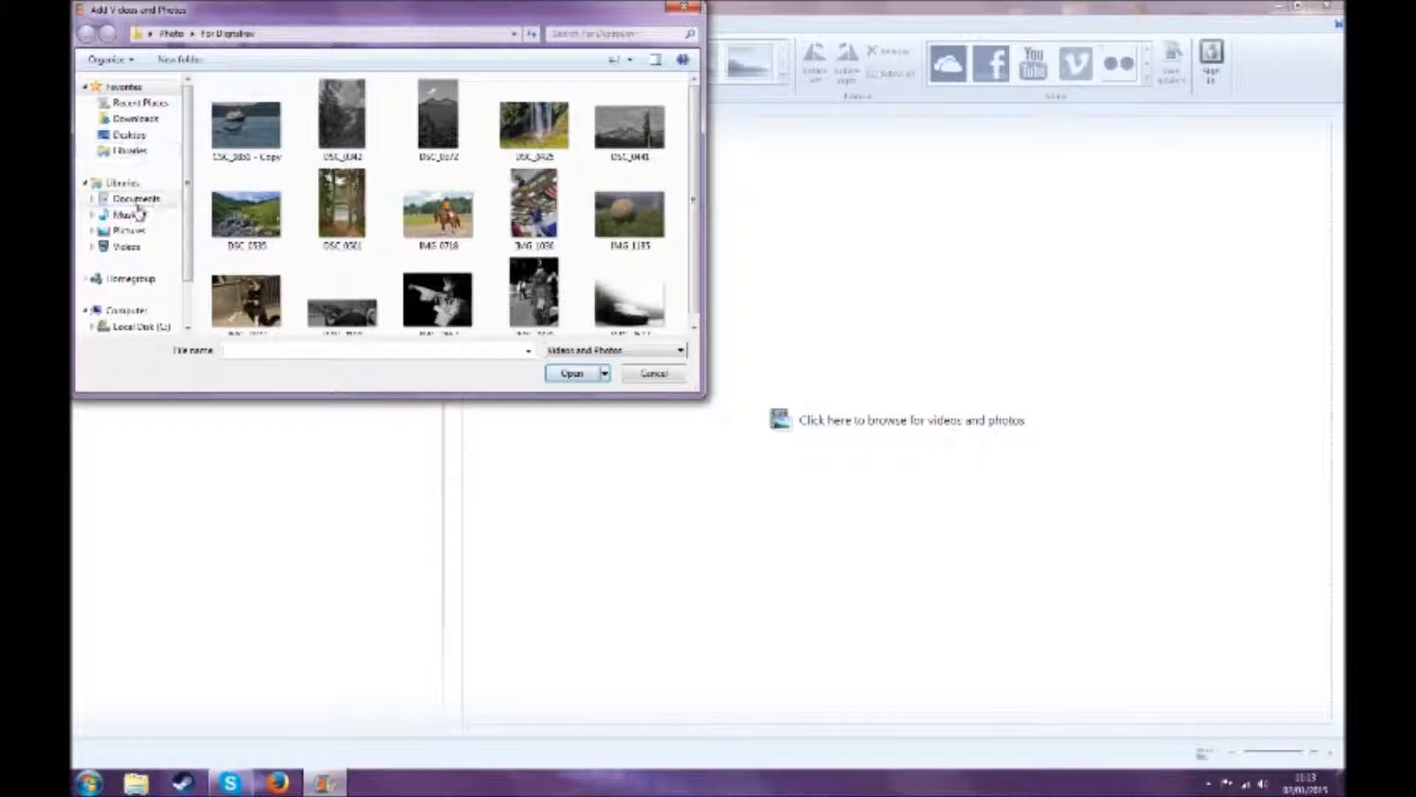
{"action": "left_click", "coordinate": [136, 137]}
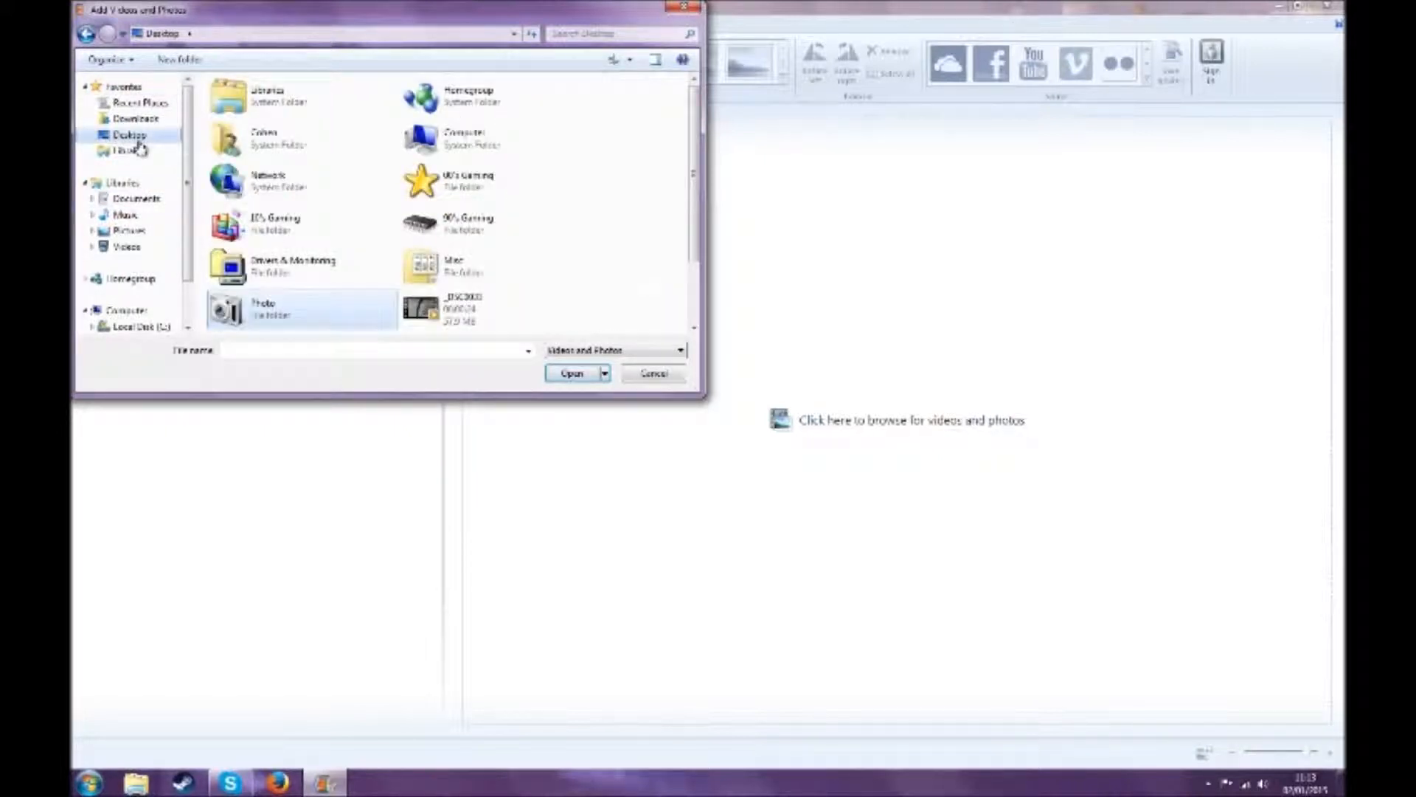
{"action": "scroll", "coordinate": [697, 181], "scroll_direction": "down", "scroll_amount": 2}
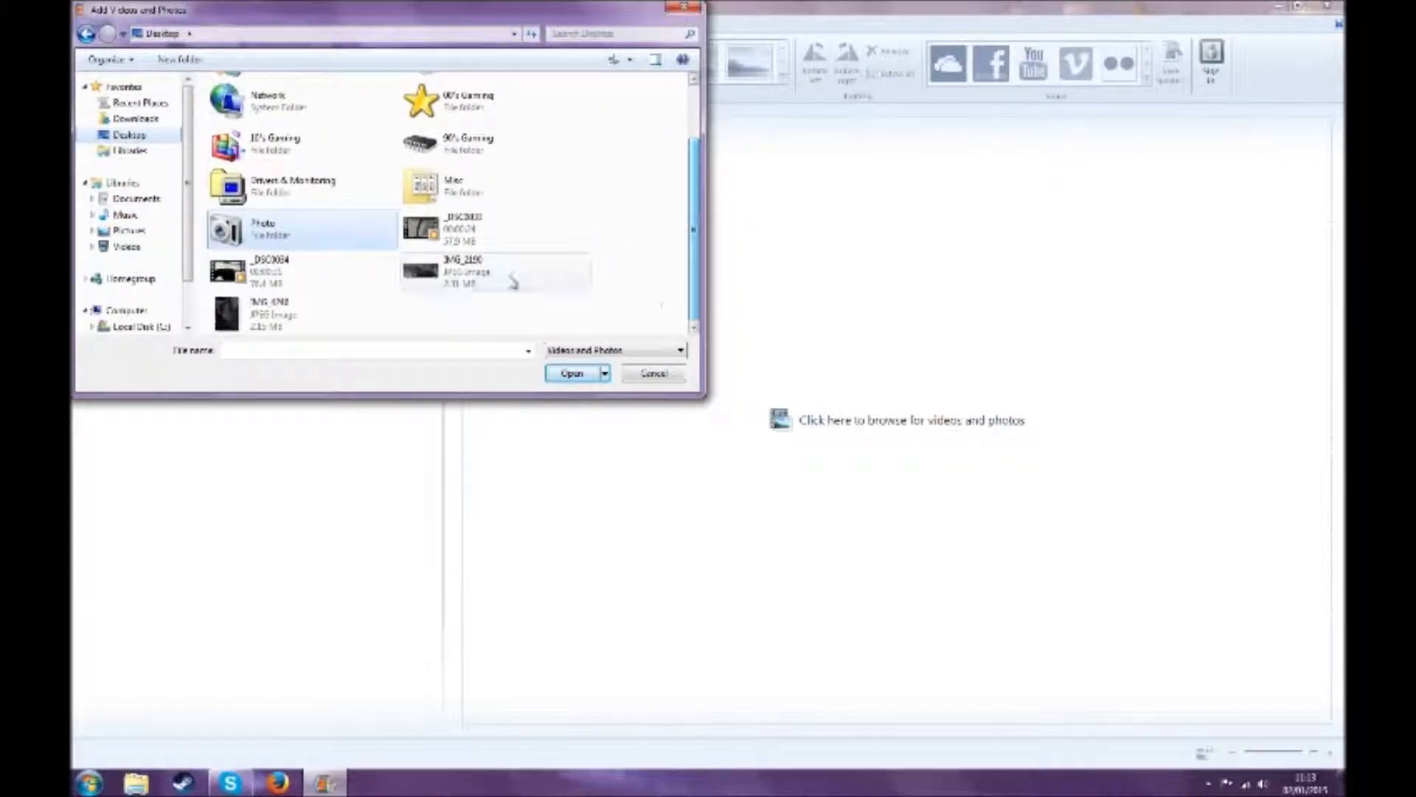
{"action": "left_click", "coordinate": [463, 243]}
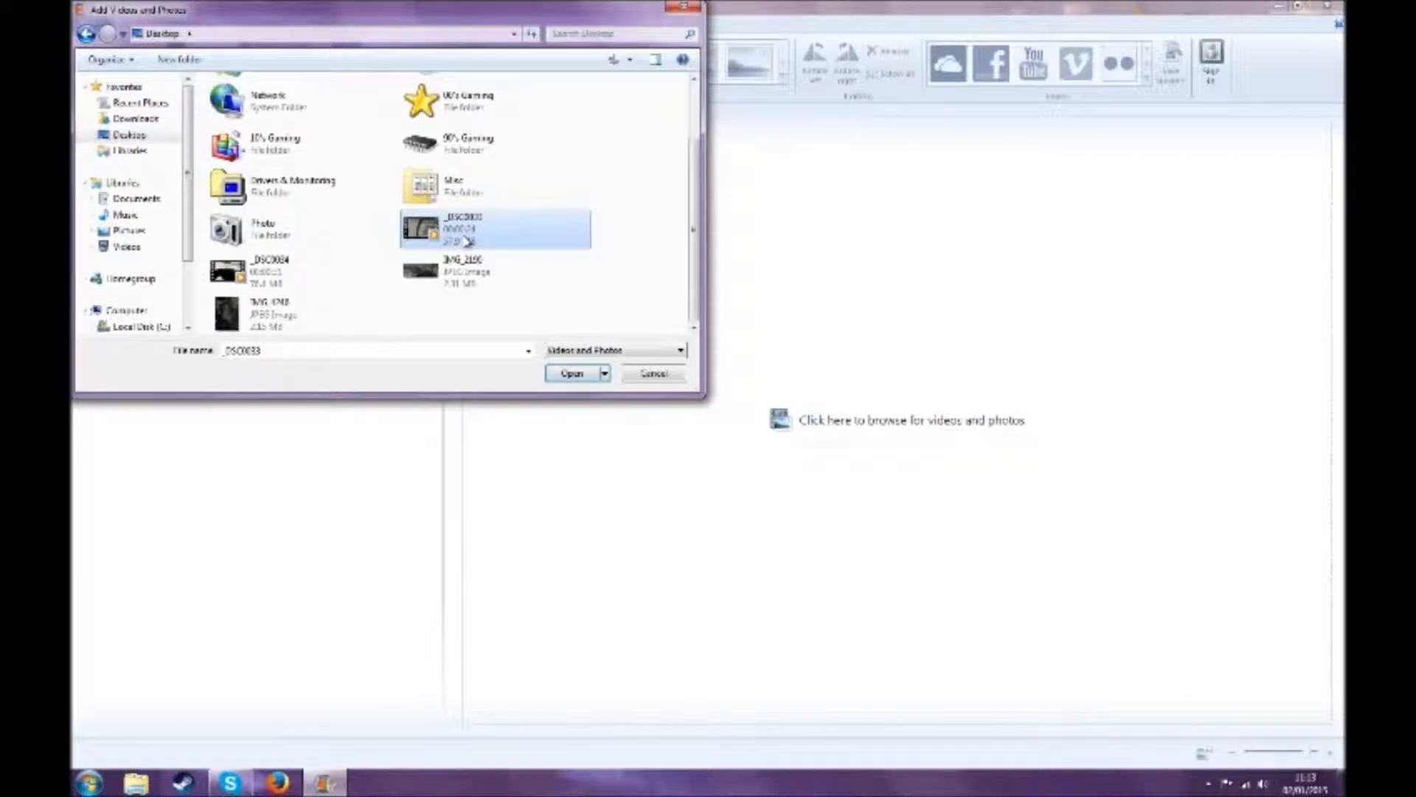
{"action": "key", "text": "shift+Down"}
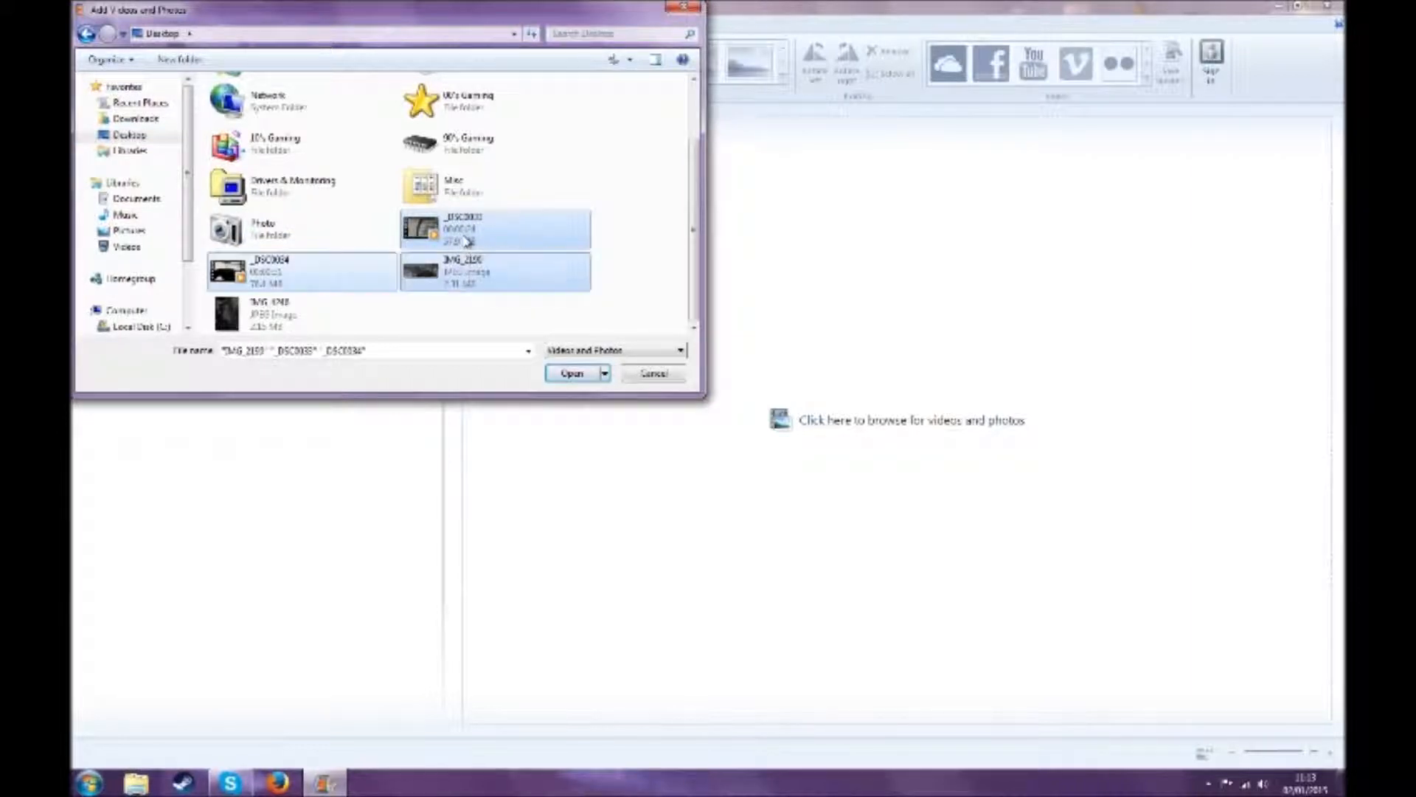
{"action": "key", "text": "shift+Down"}
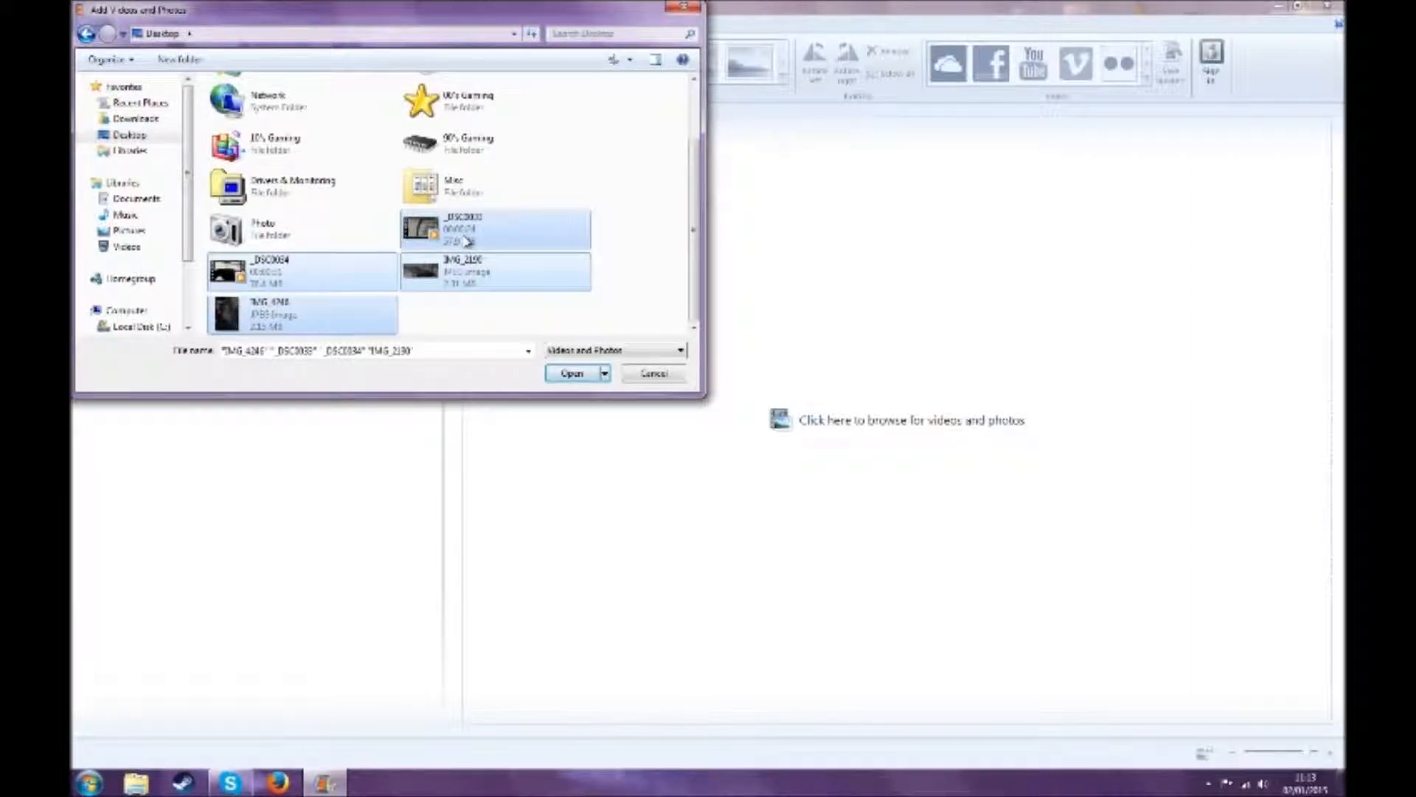
{"action": "left_click", "coordinate": [578, 375]}
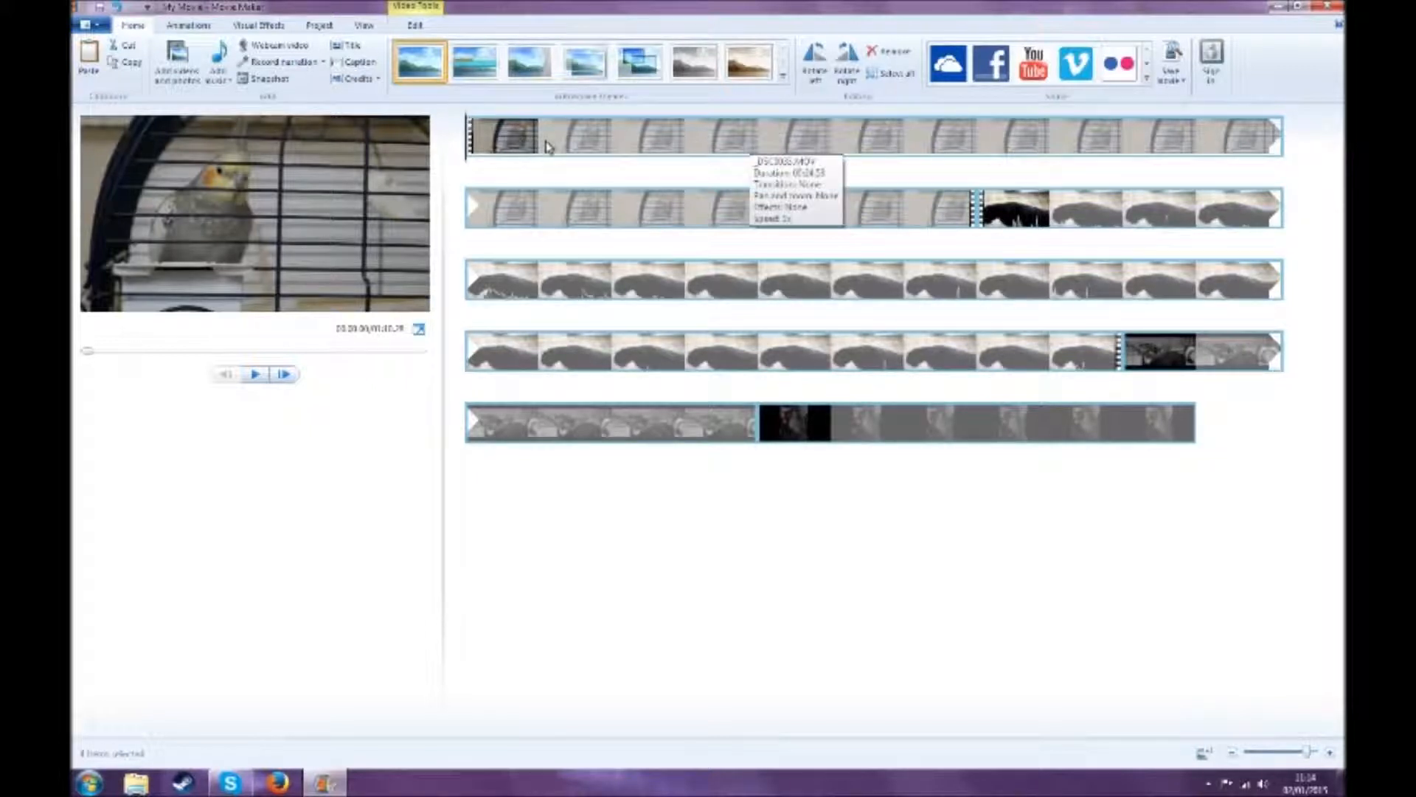
Step: Add a title clip reading "Pets" at the very start of the movie, before the bird video, and play it back
{"action": "key", "text": "space"}
{"action": "key", "text": "space"}
{"action": "left_click_drag", "start_coordinate": [575, 145], "coordinate": [599, 127]}
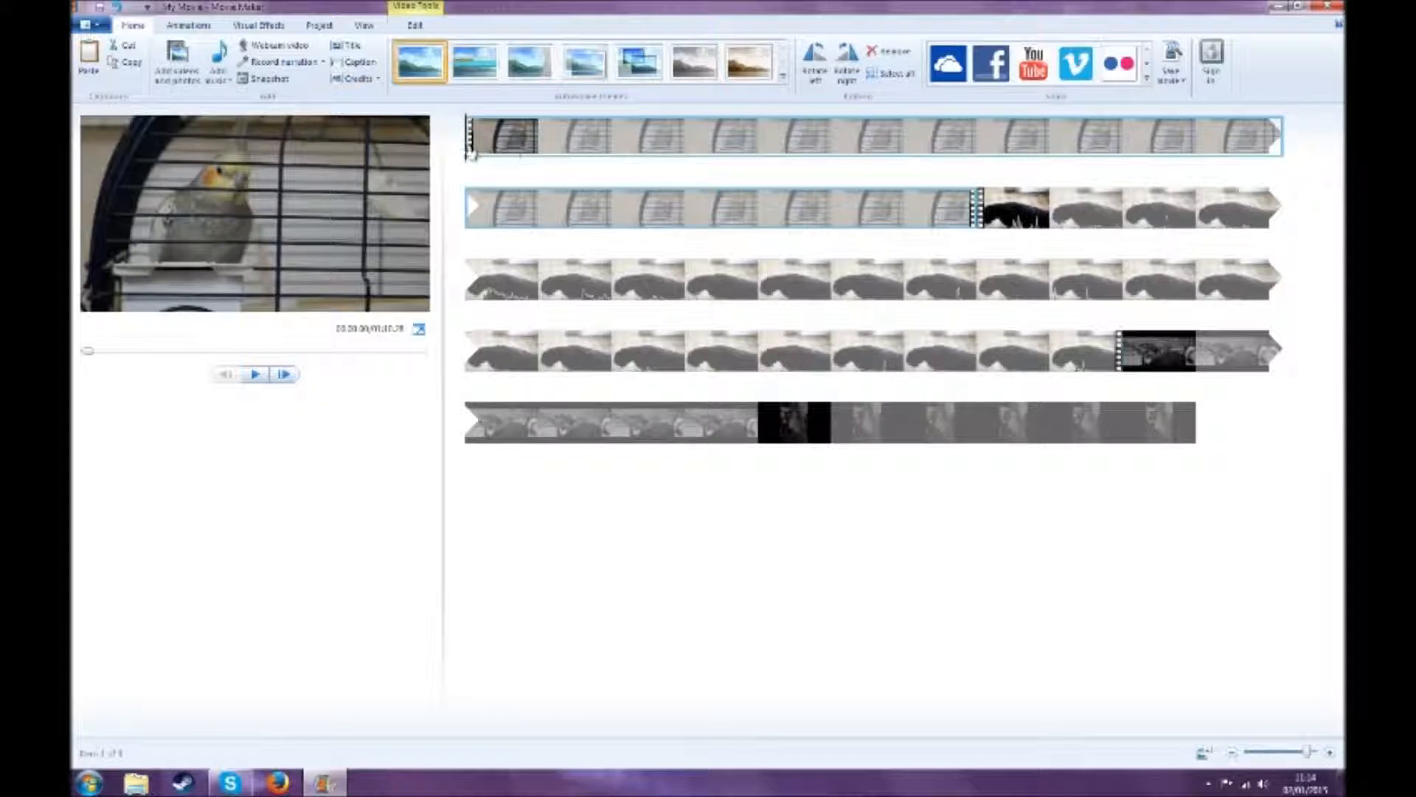
{"action": "left_click", "coordinate": [599, 144]}
{"action": "left_click_drag", "start_coordinate": [483, 174], "coordinate": [410, 121]}
{"action": "left_click", "coordinate": [347, 45]}
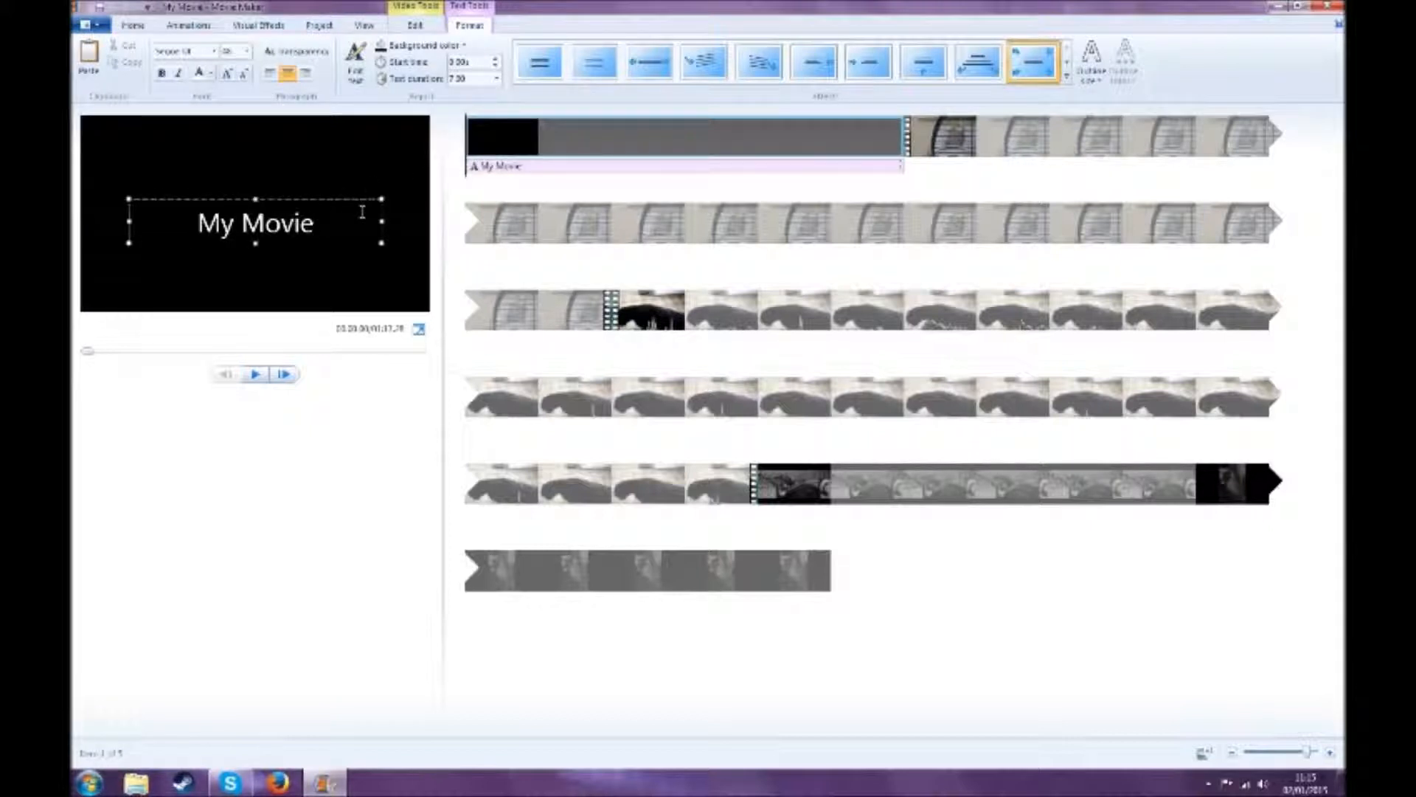
{"action": "key", "text": "ctrl+a"}
{"action": "key", "text": "Delete"}
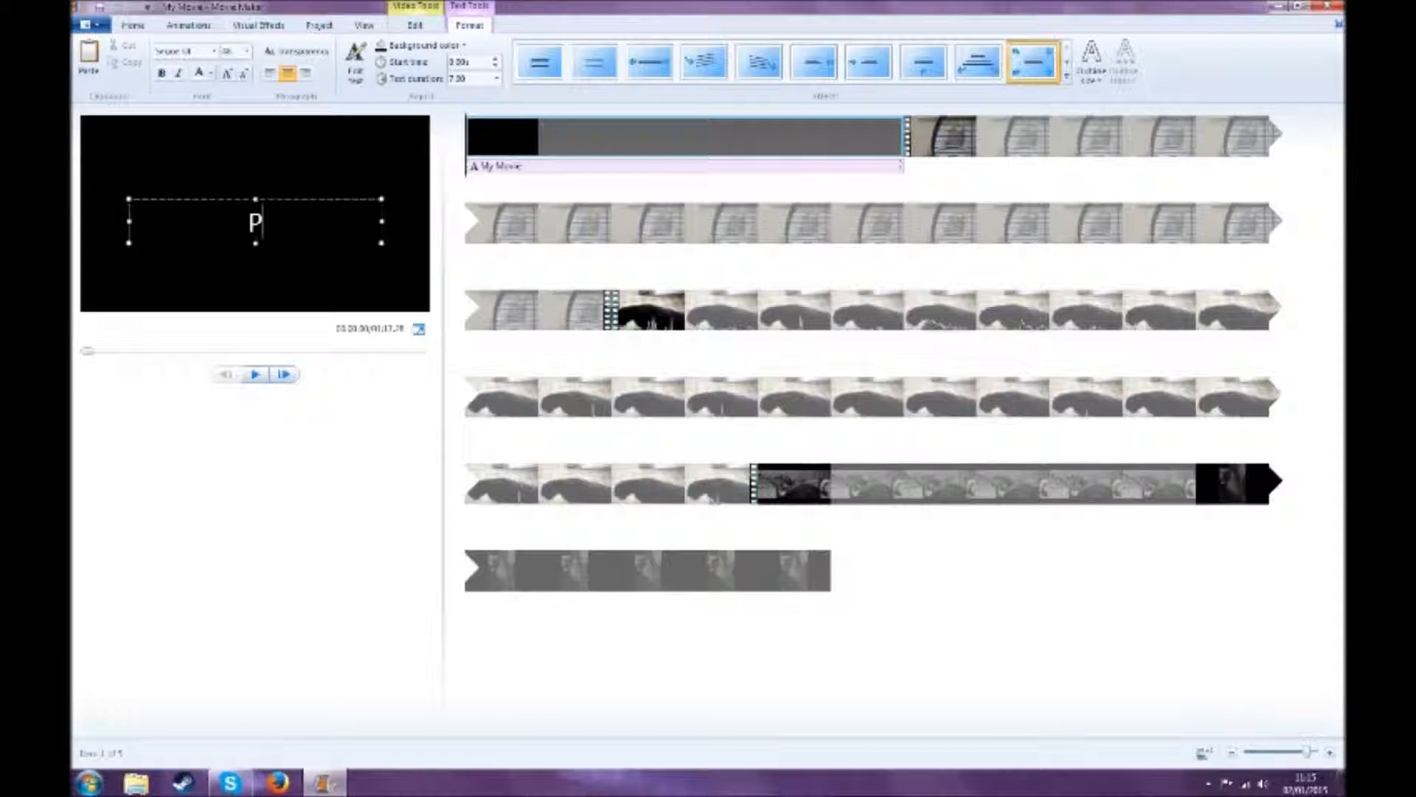
{"action": "type", "text": "Pe"}
{"action": "type", "text": "ts"}
{"action": "left_click", "coordinate": [255, 374]}
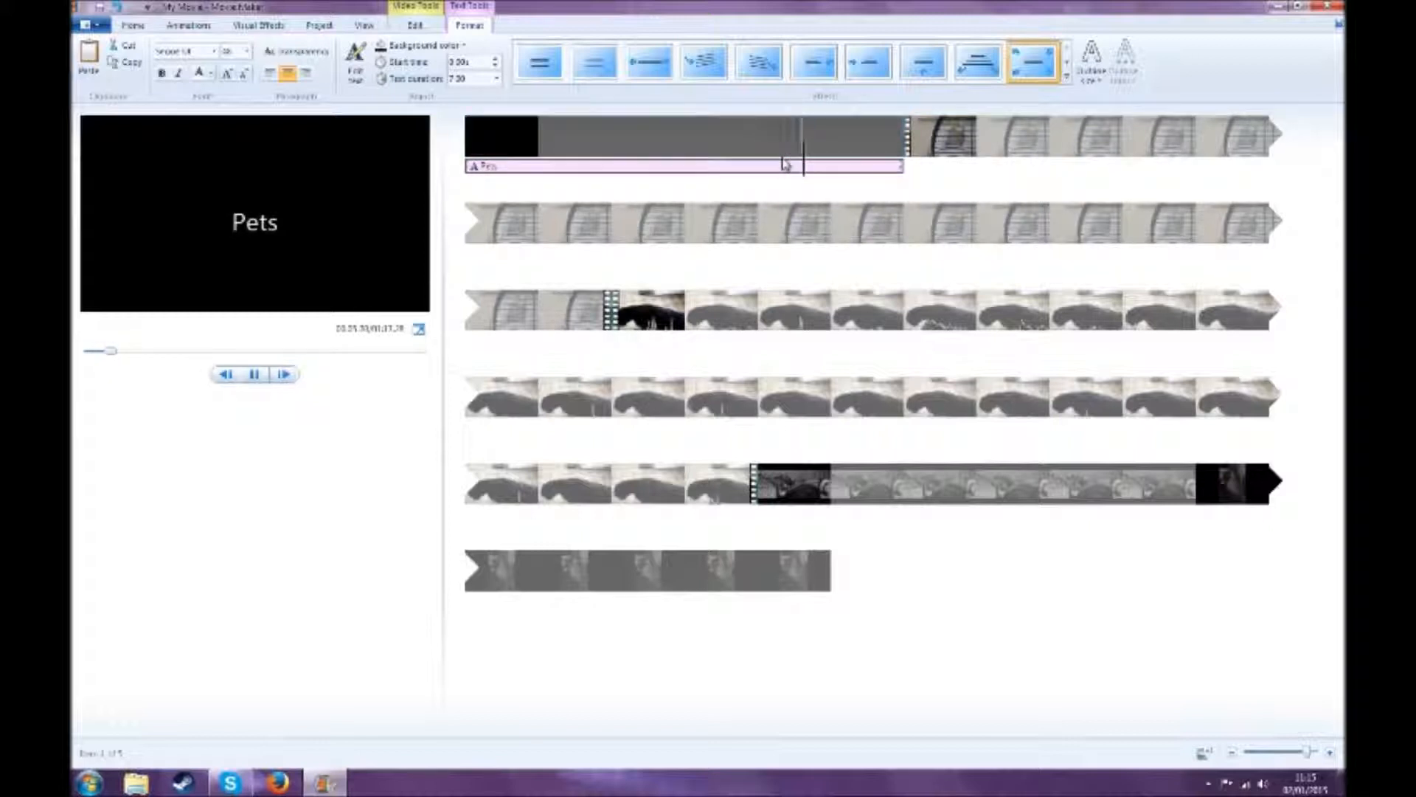
Step: Set the duration of the Pets title clip to 4.00 seconds
{"action": "left_click", "coordinate": [605, 137]}
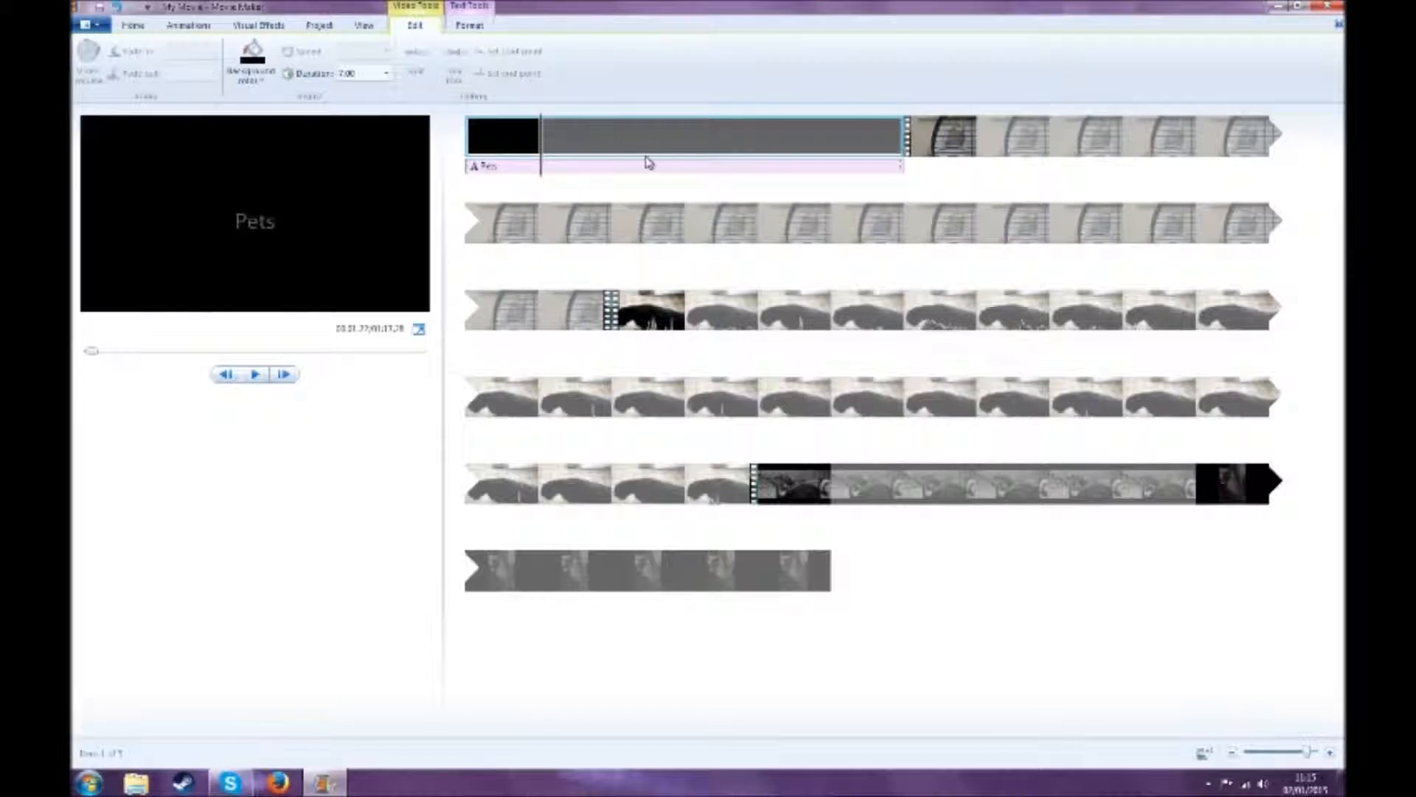
{"action": "left_click", "coordinate": [146, 25]}
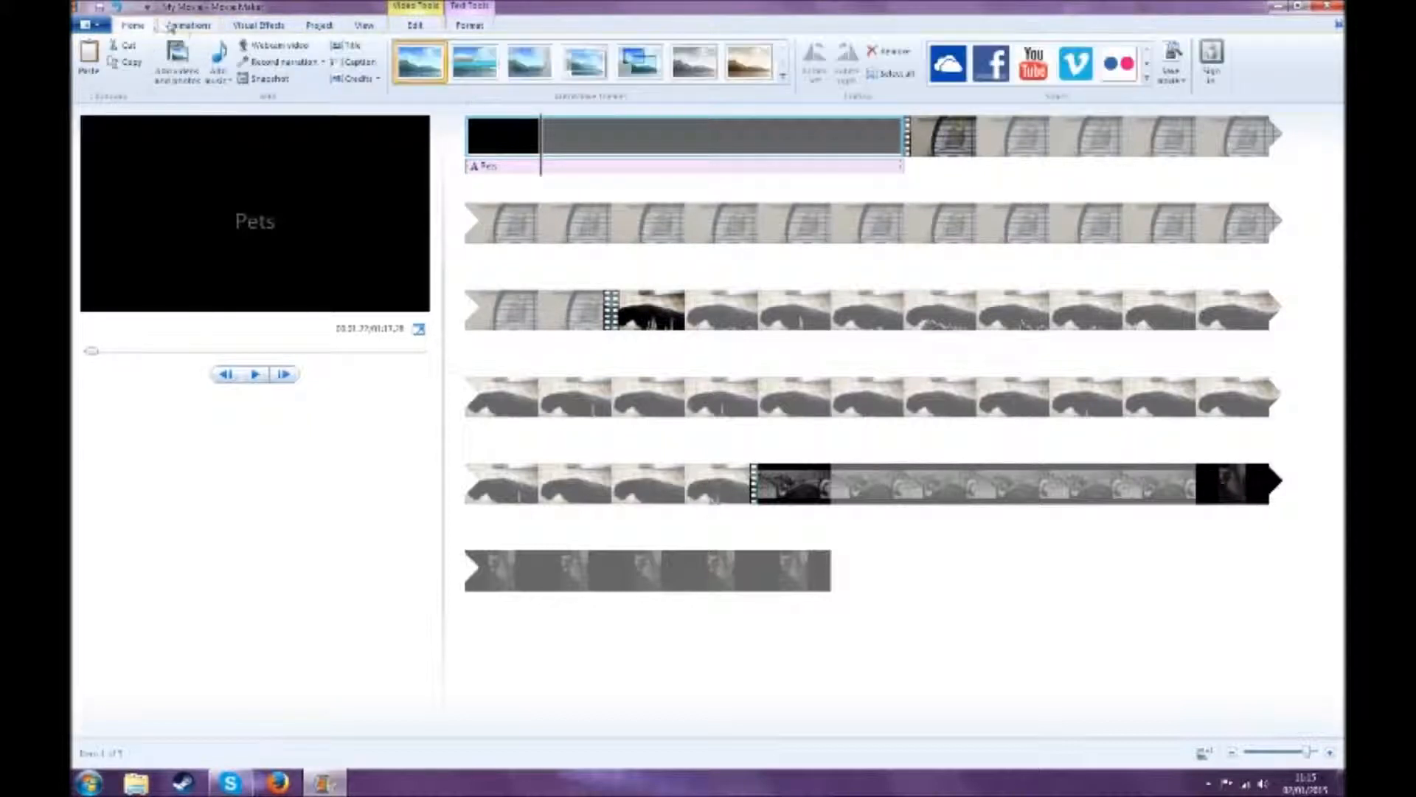
{"action": "left_click", "coordinate": [179, 29]}
{"action": "left_click", "coordinate": [136, 26]}
{"action": "left_click", "coordinate": [415, 27]}
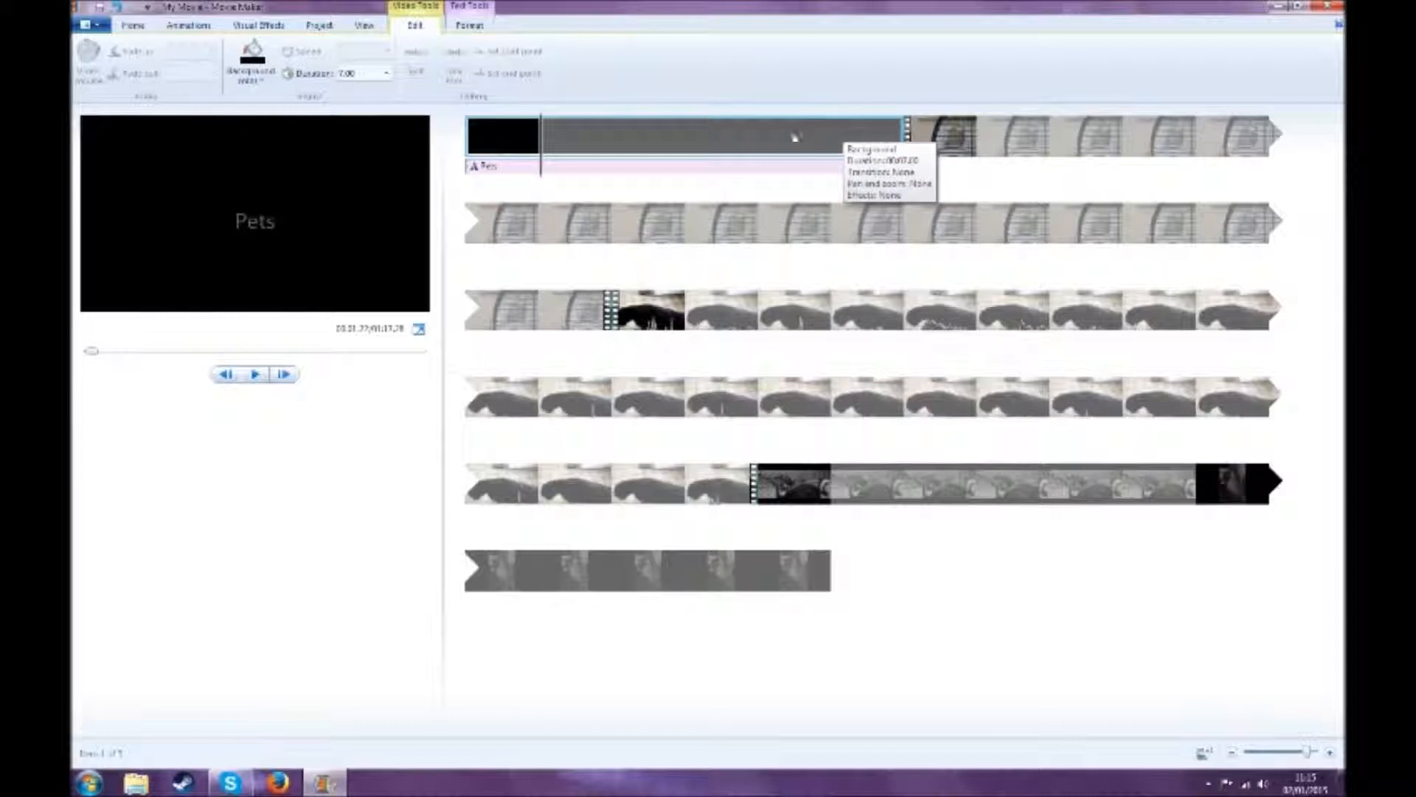
{"action": "left_click", "coordinate": [386, 74]}
{"action": "left_click", "coordinate": [387, 74]}
{"action": "left_click", "coordinate": [386, 75]}
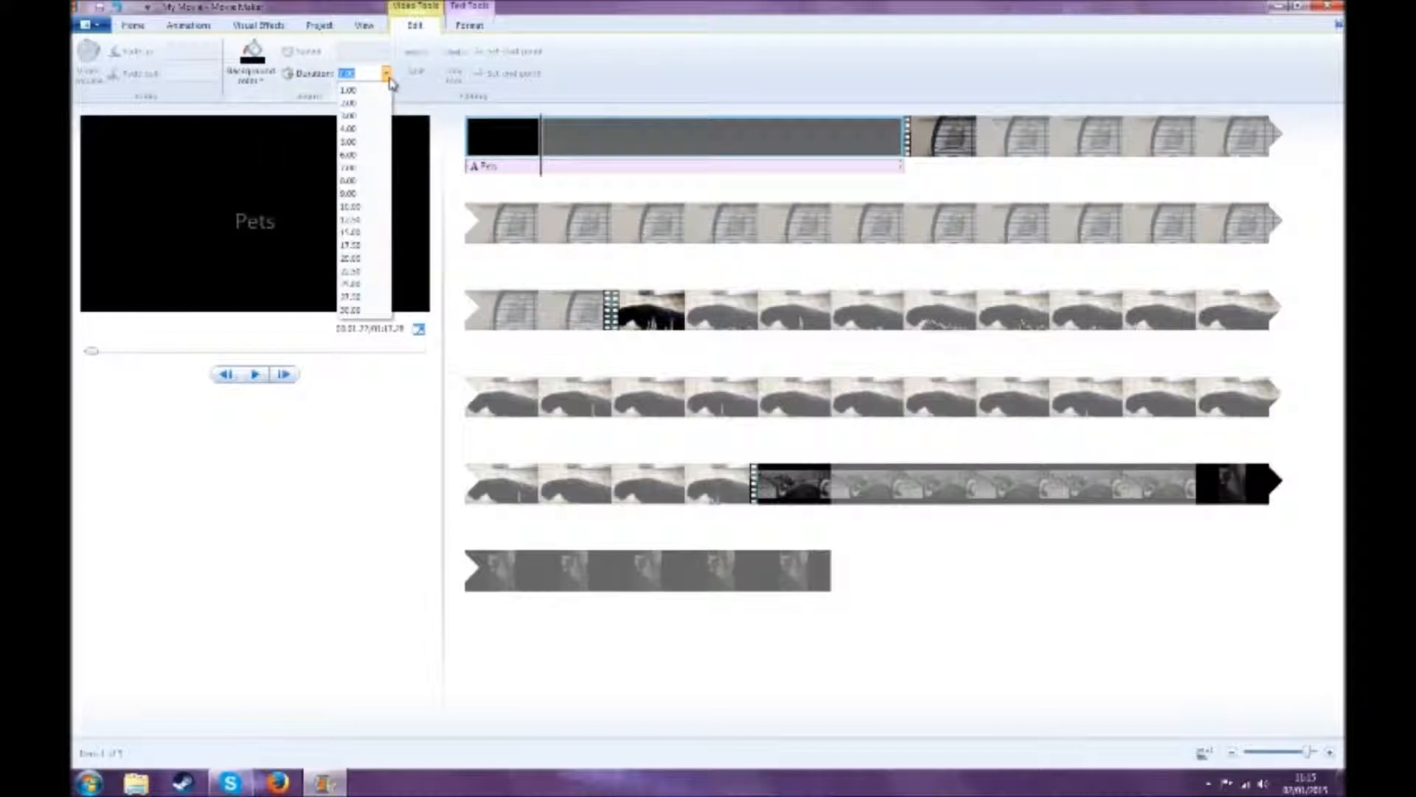
{"action": "left_click", "coordinate": [368, 129]}
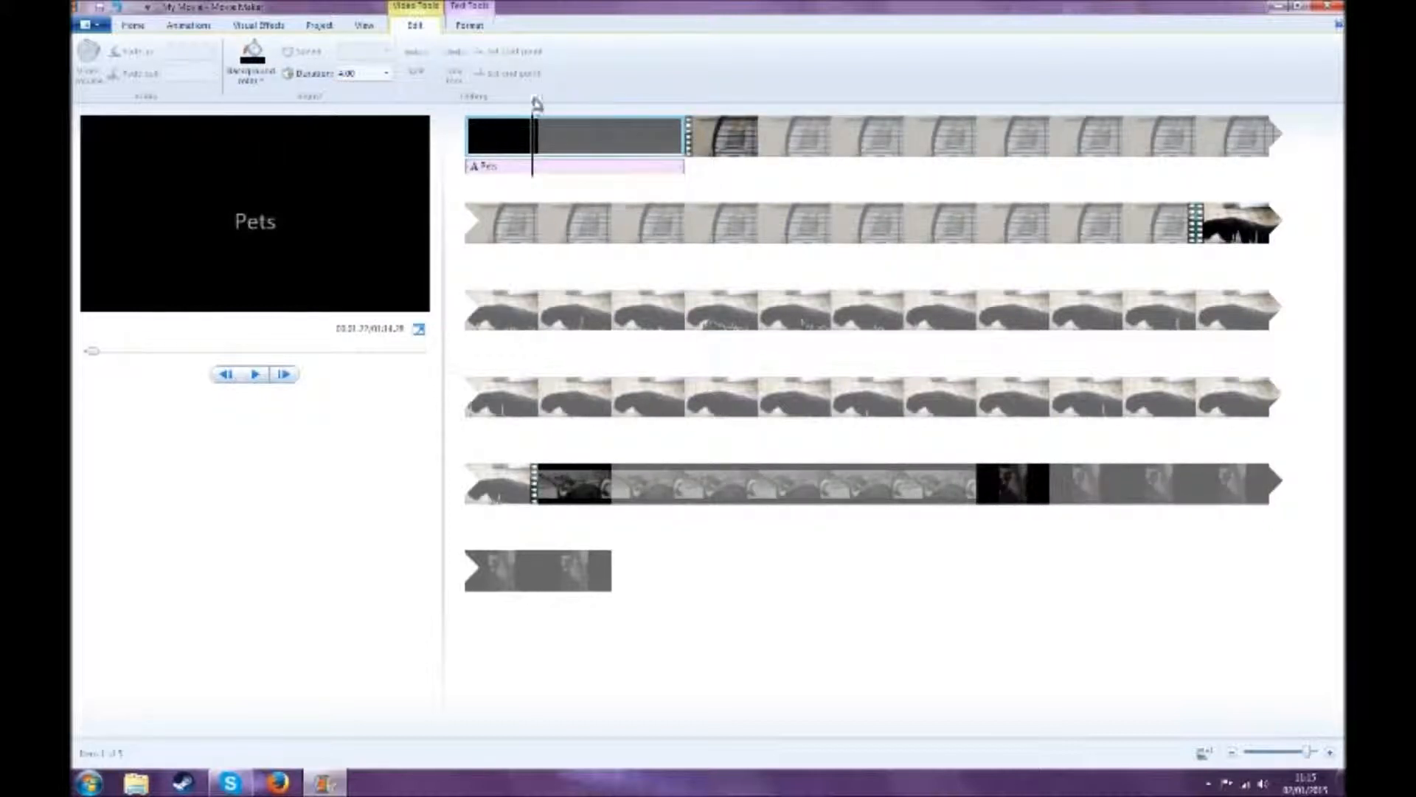
Step: Play the shortened title from the start up to the bird video and return to the beginning
{"action": "left_click_drag", "start_coordinate": [533, 149], "coordinate": [443, 160]}
{"action": "key", "text": "space"}
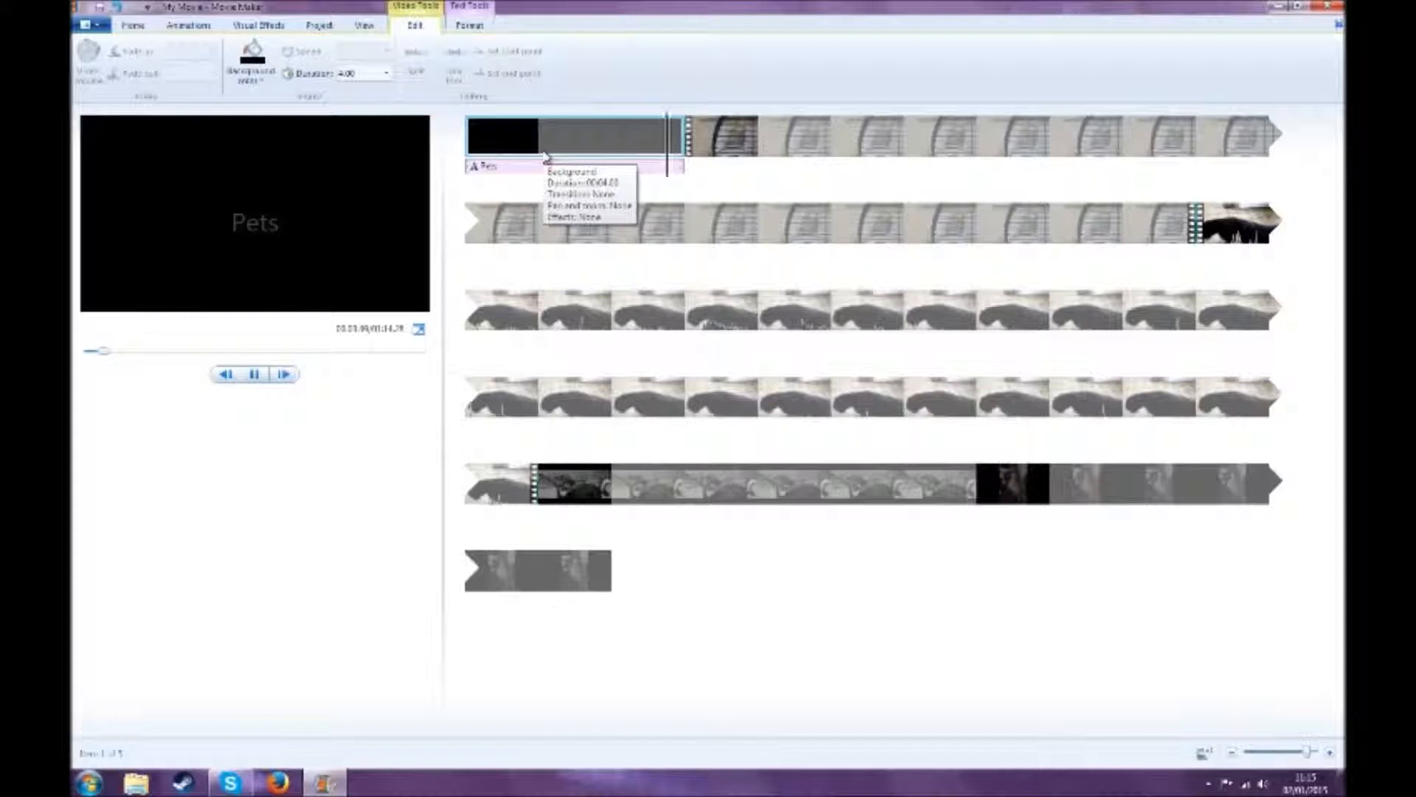
{"action": "key", "text": "space"}
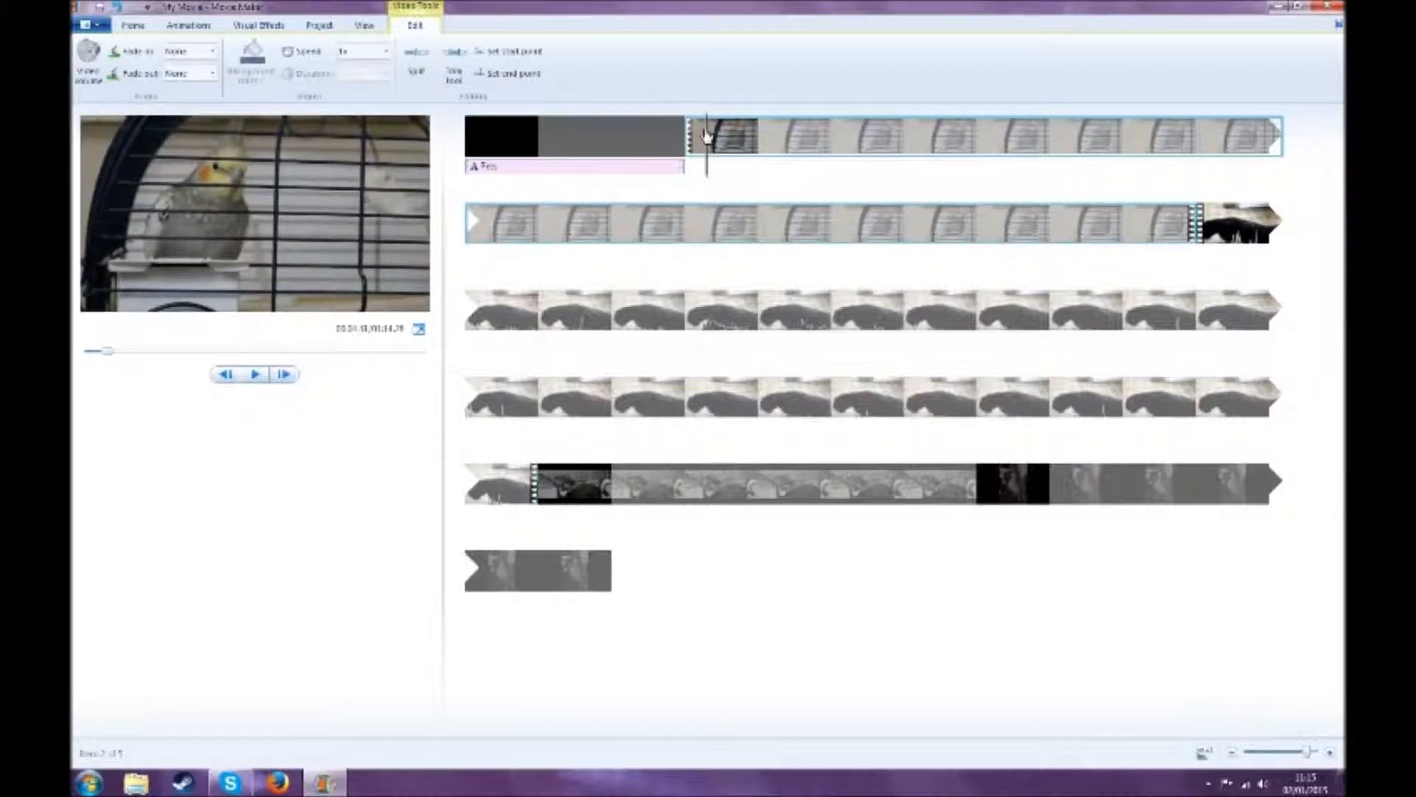
{"action": "left_click", "coordinate": [501, 138]}
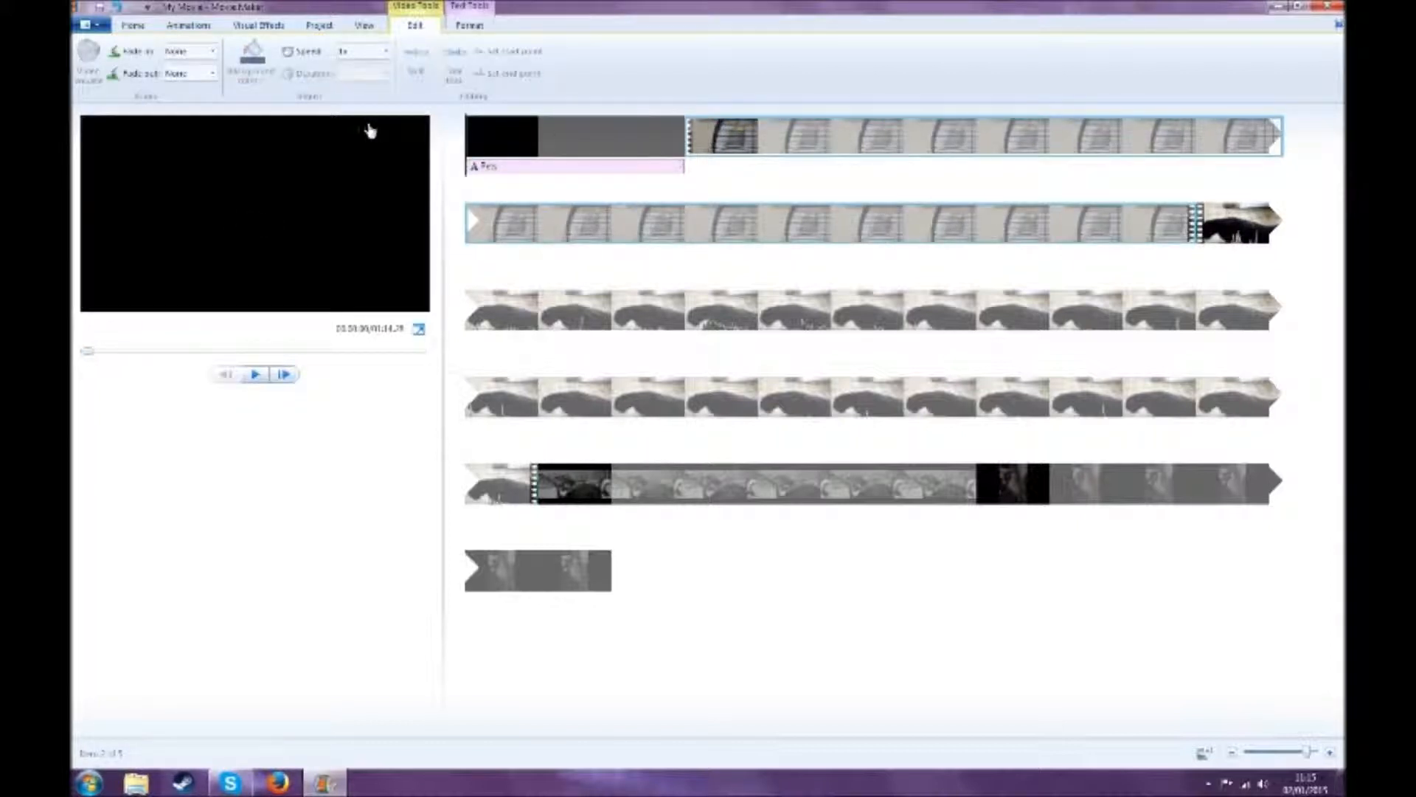
Step: Apply the fourth effect in the text effects gallery to the Pets title text
{"action": "left_click", "coordinate": [549, 169]}
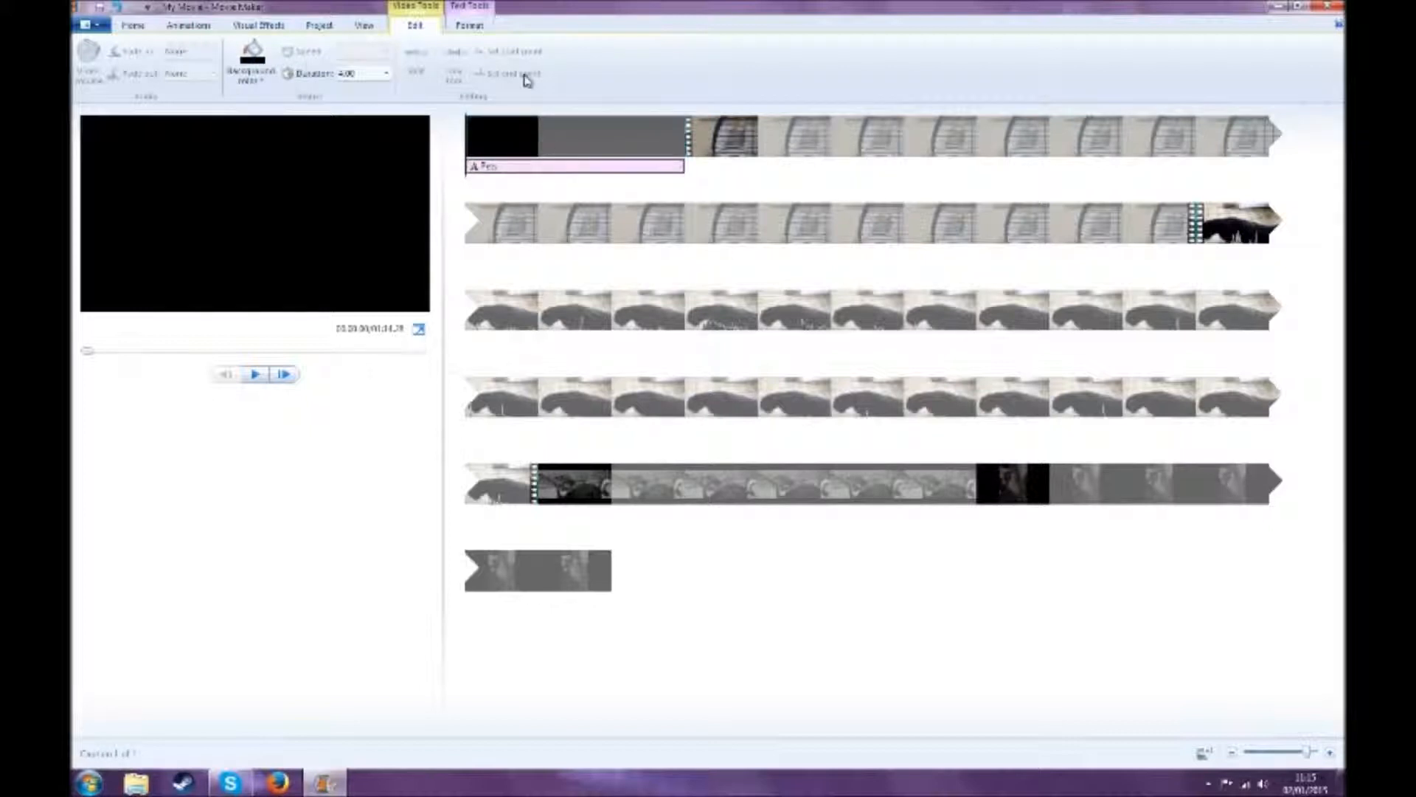
{"action": "left_click", "coordinate": [482, 11]}
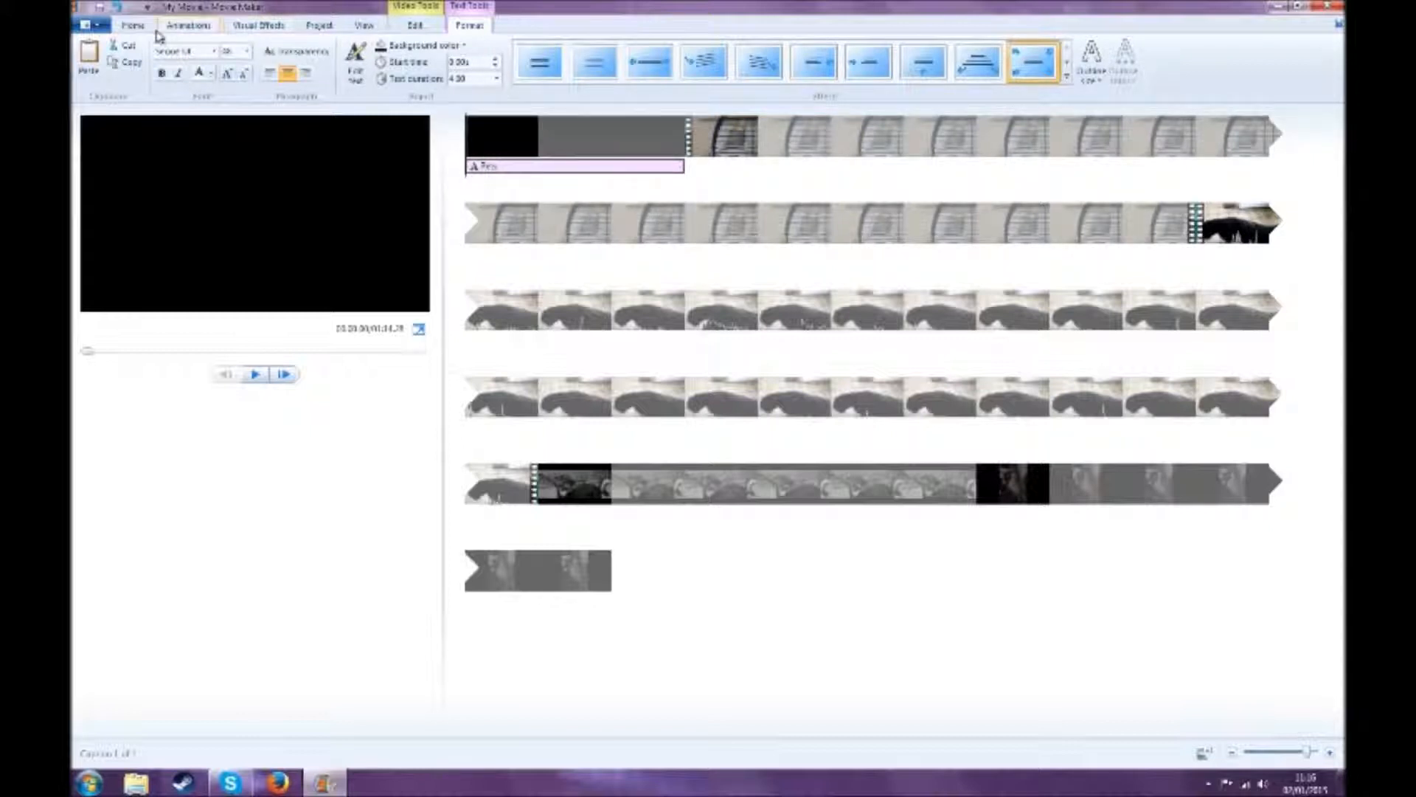
{"action": "left_click", "coordinate": [250, 27]}
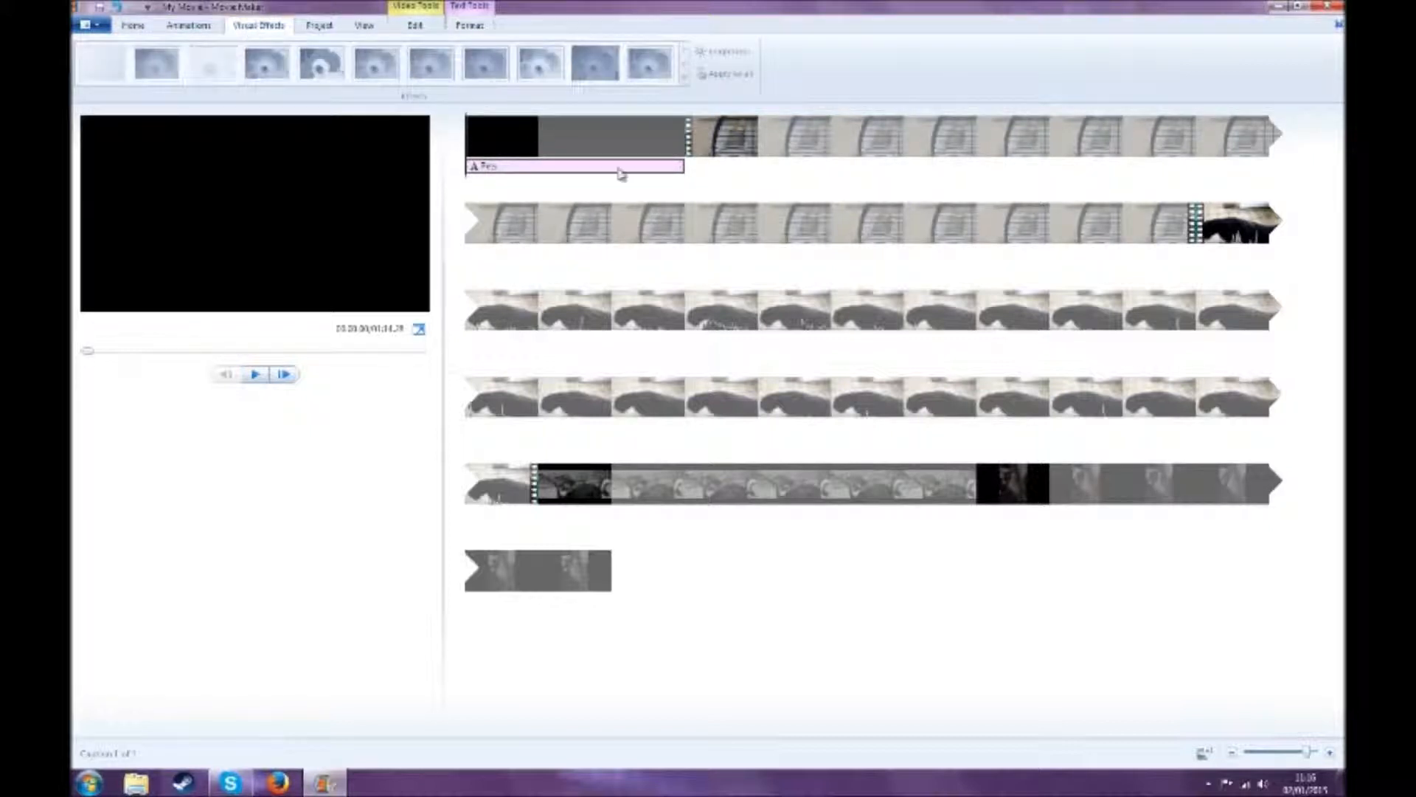
{"action": "left_click", "coordinate": [472, 8]}
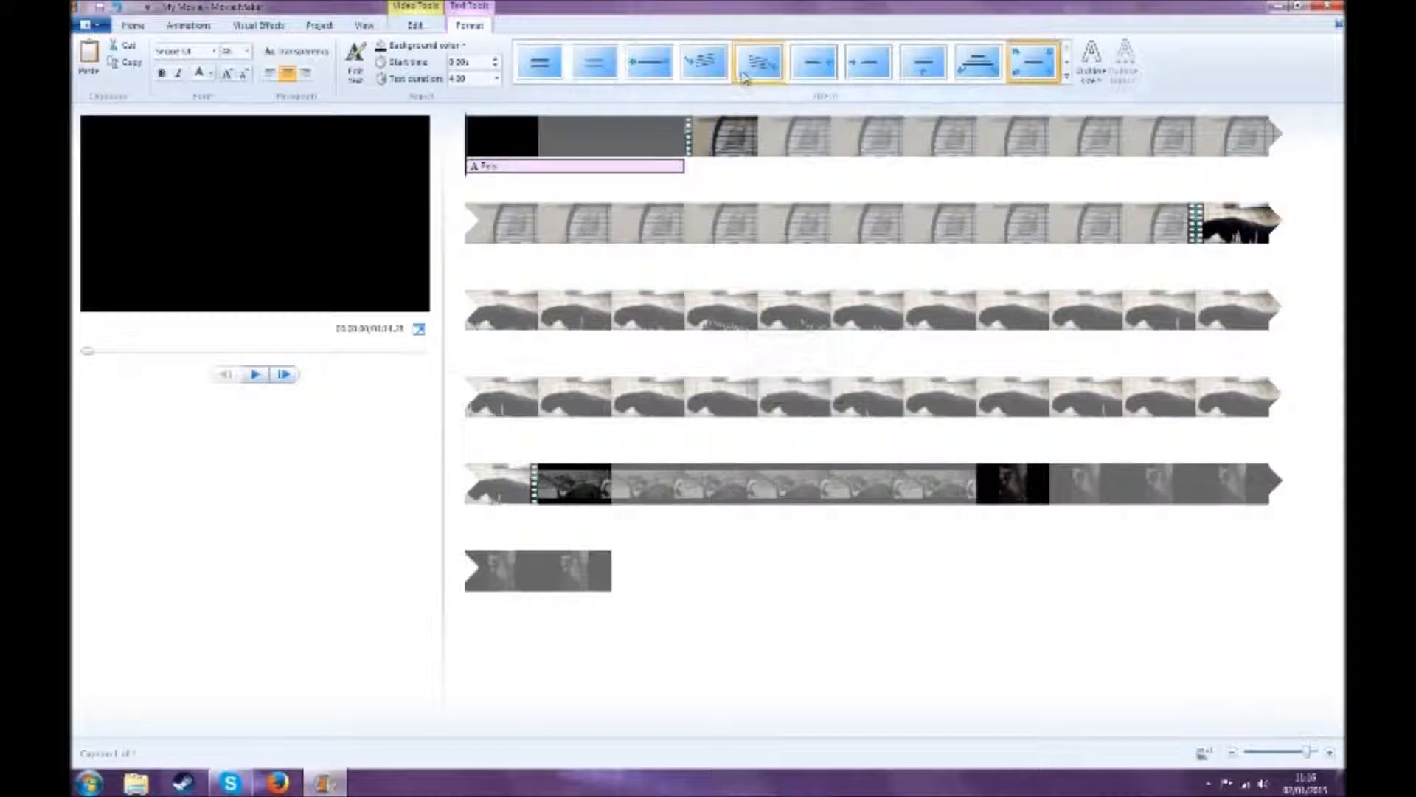
{"action": "left_click", "coordinate": [705, 72]}
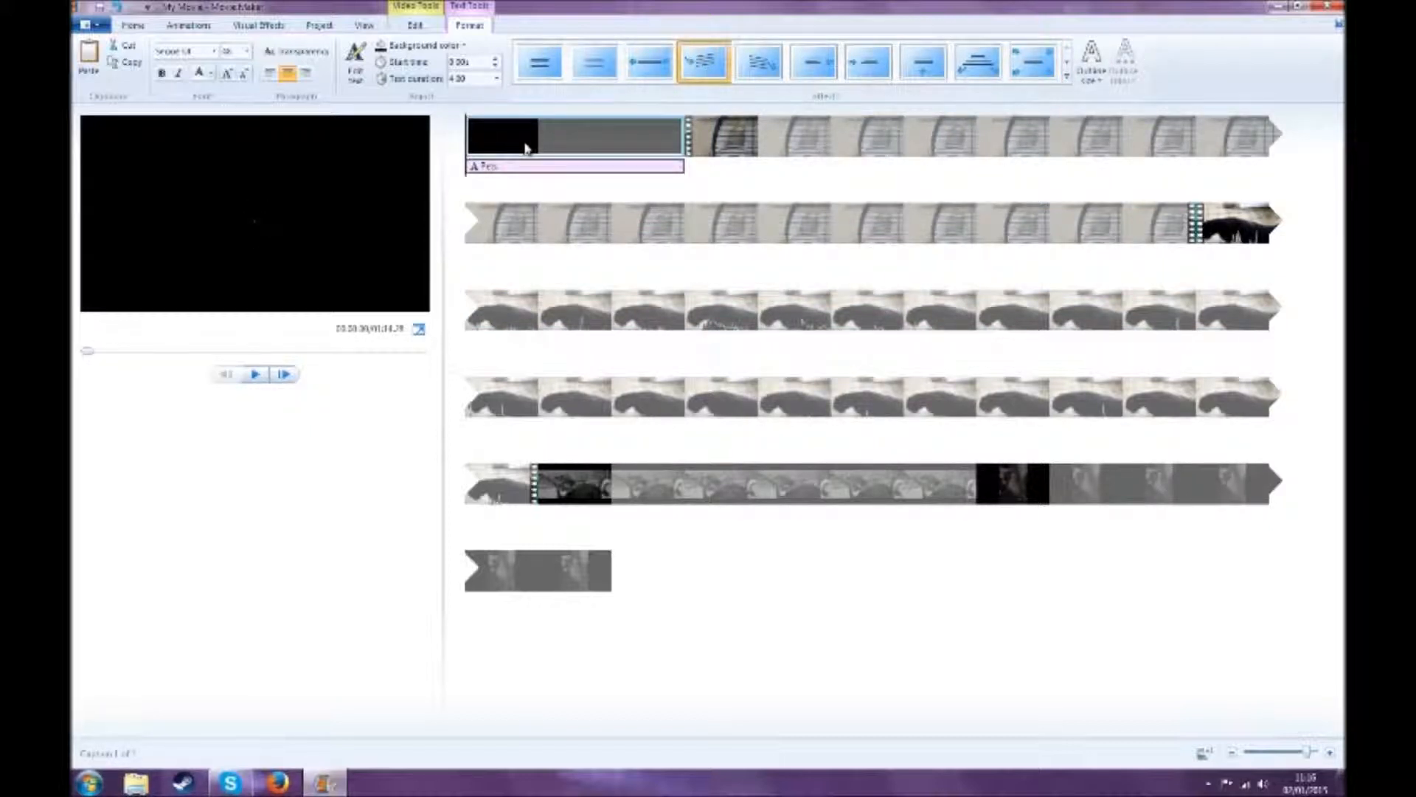
Step: Try red for the Pets title text and settle on purple as its font colour
{"action": "left_click", "coordinate": [213, 73]}
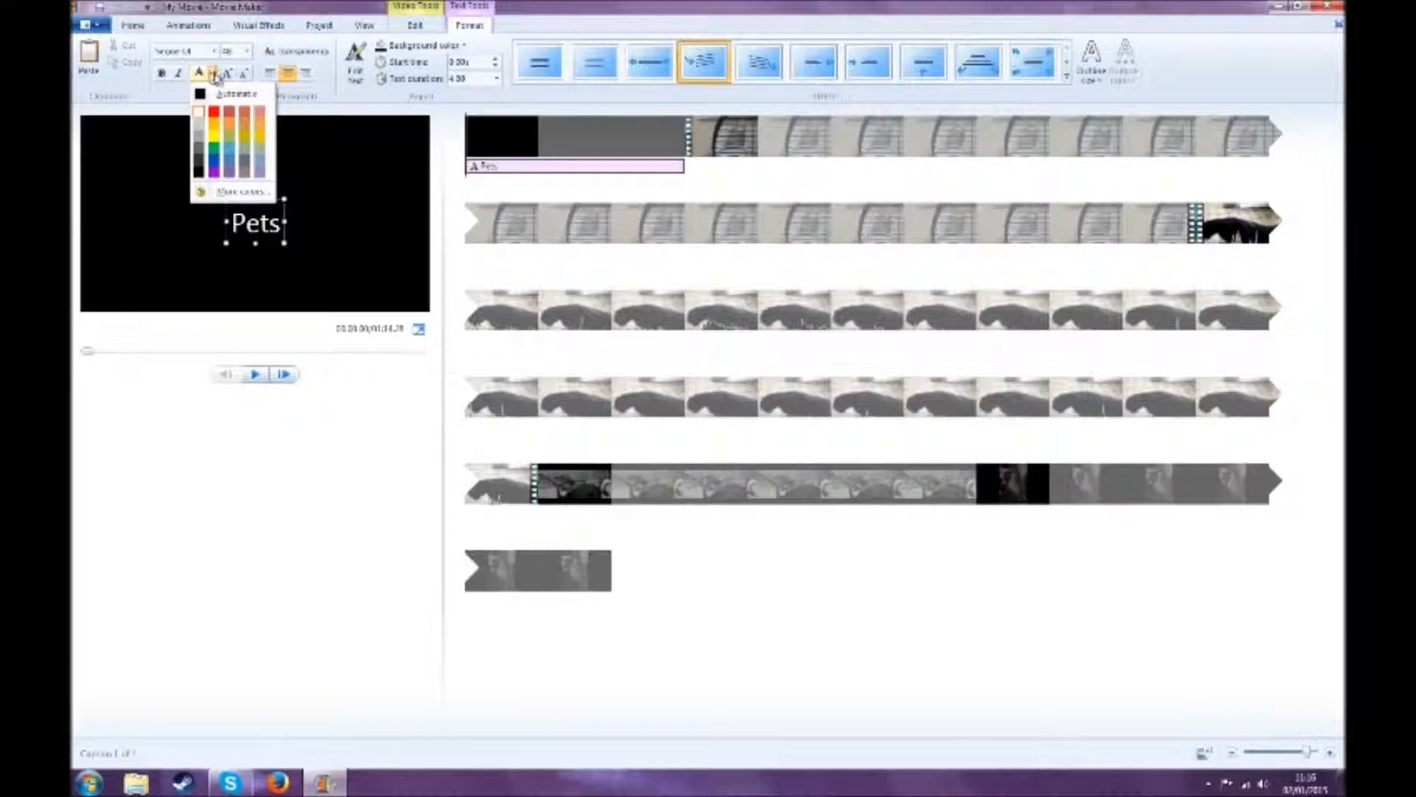
{"action": "left_click", "coordinate": [214, 112]}
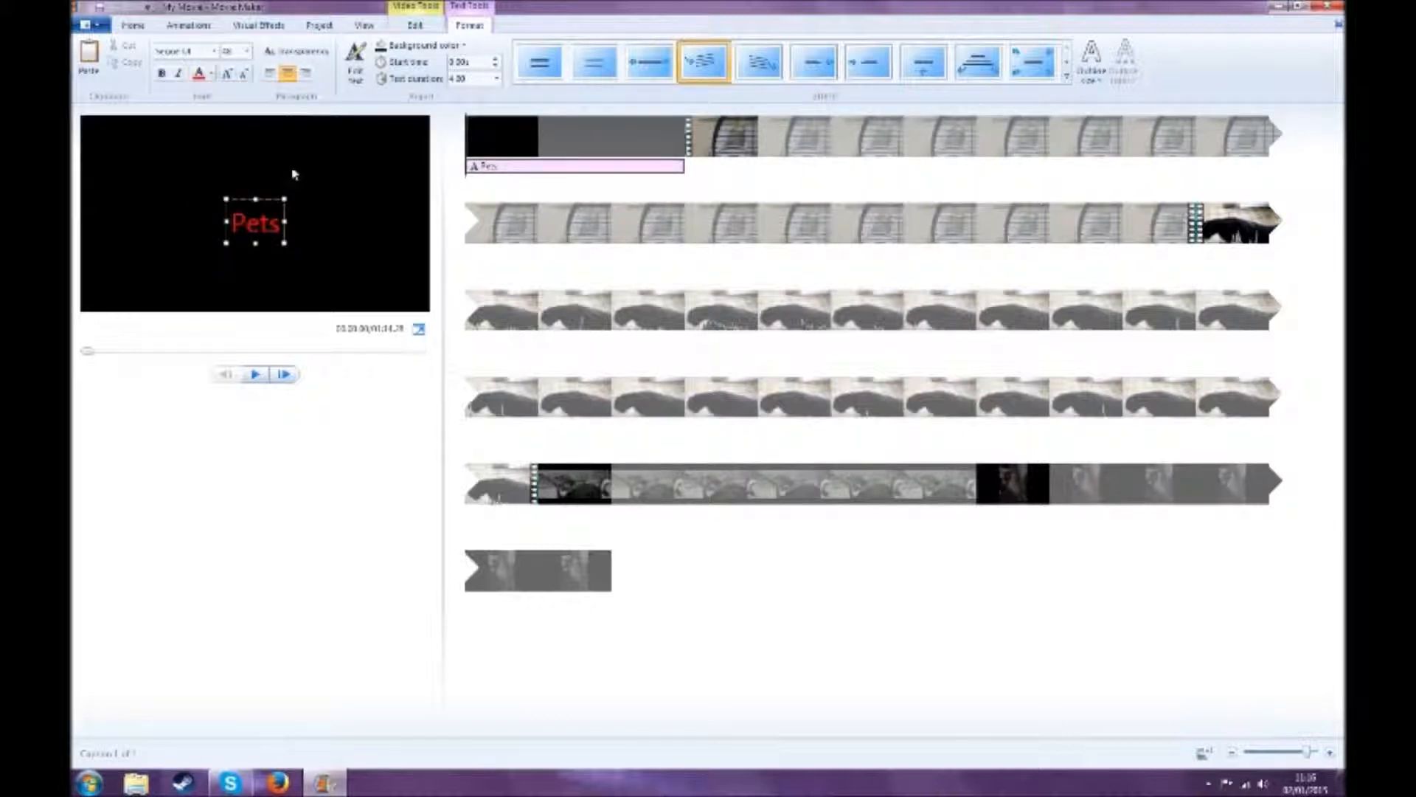
{"action": "left_click", "coordinate": [214, 74]}
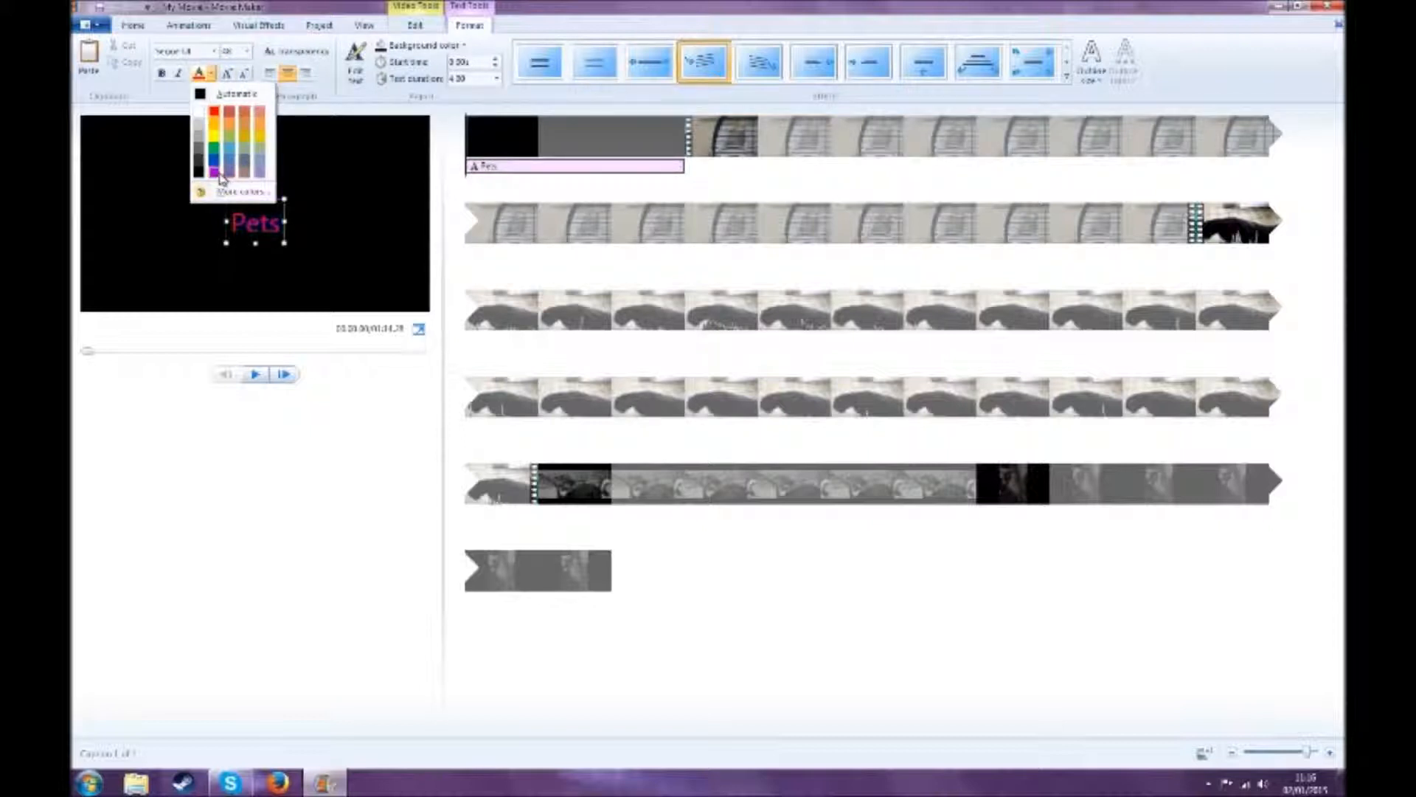
{"action": "left_click", "coordinate": [215, 172]}
{"action": "left_click", "coordinate": [312, 167]}
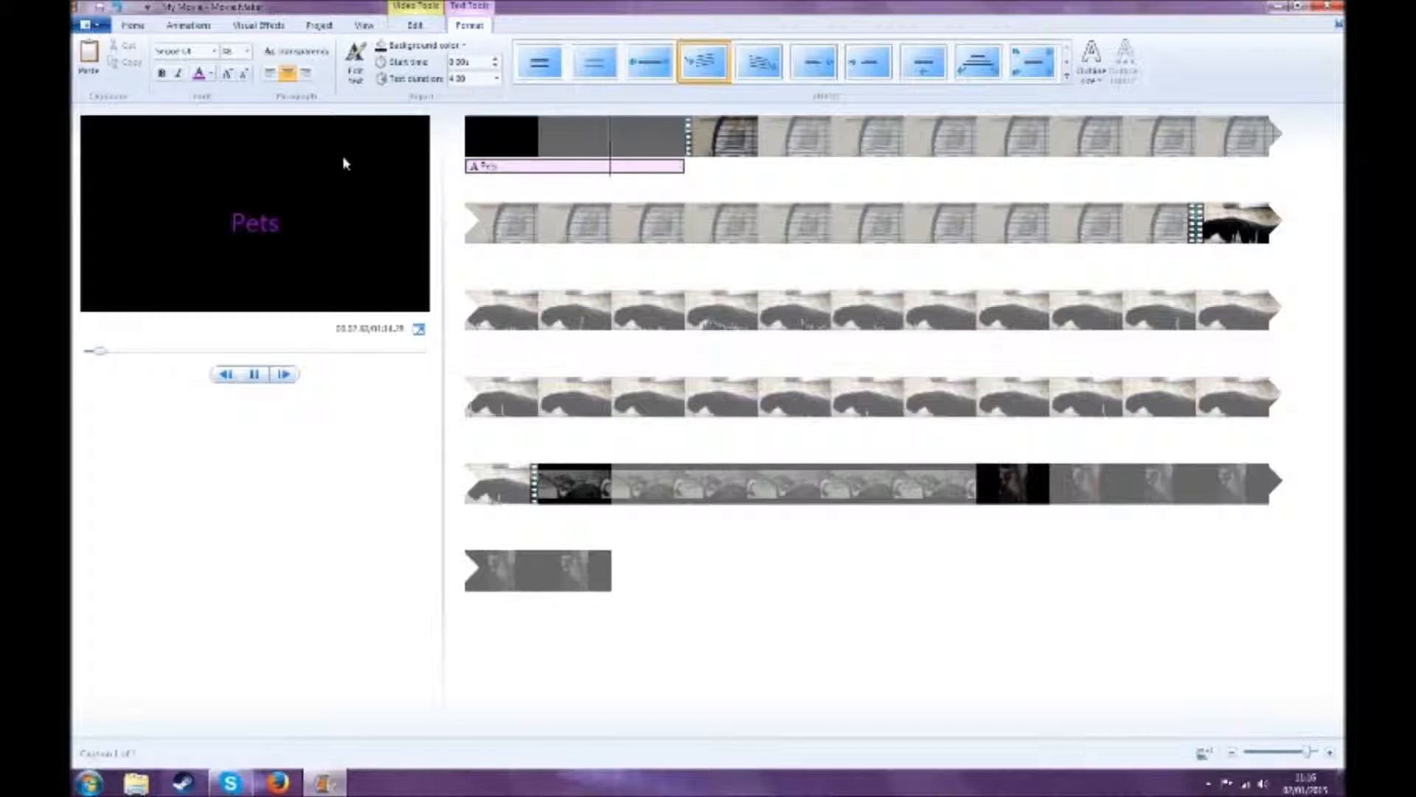
Step: Apply a fade transition to the beginning of the bird video, between it and the Pets title
{"action": "left_click", "coordinate": [733, 144]}
{"action": "left_click_drag", "start_coordinate": [733, 144], "coordinate": [637, 150]}
{"action": "left_click", "coordinate": [193, 27]}
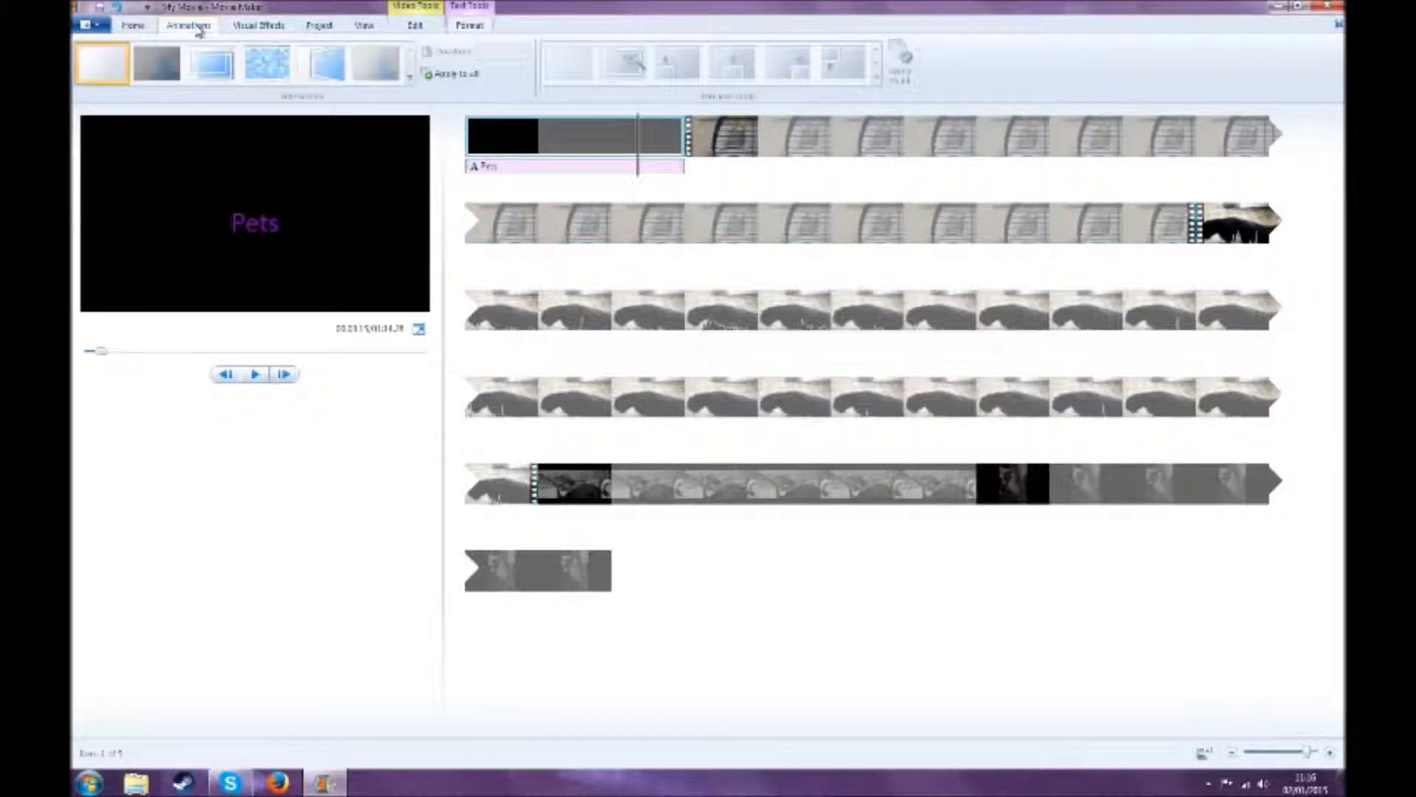
{"action": "left_click", "coordinate": [776, 235]}
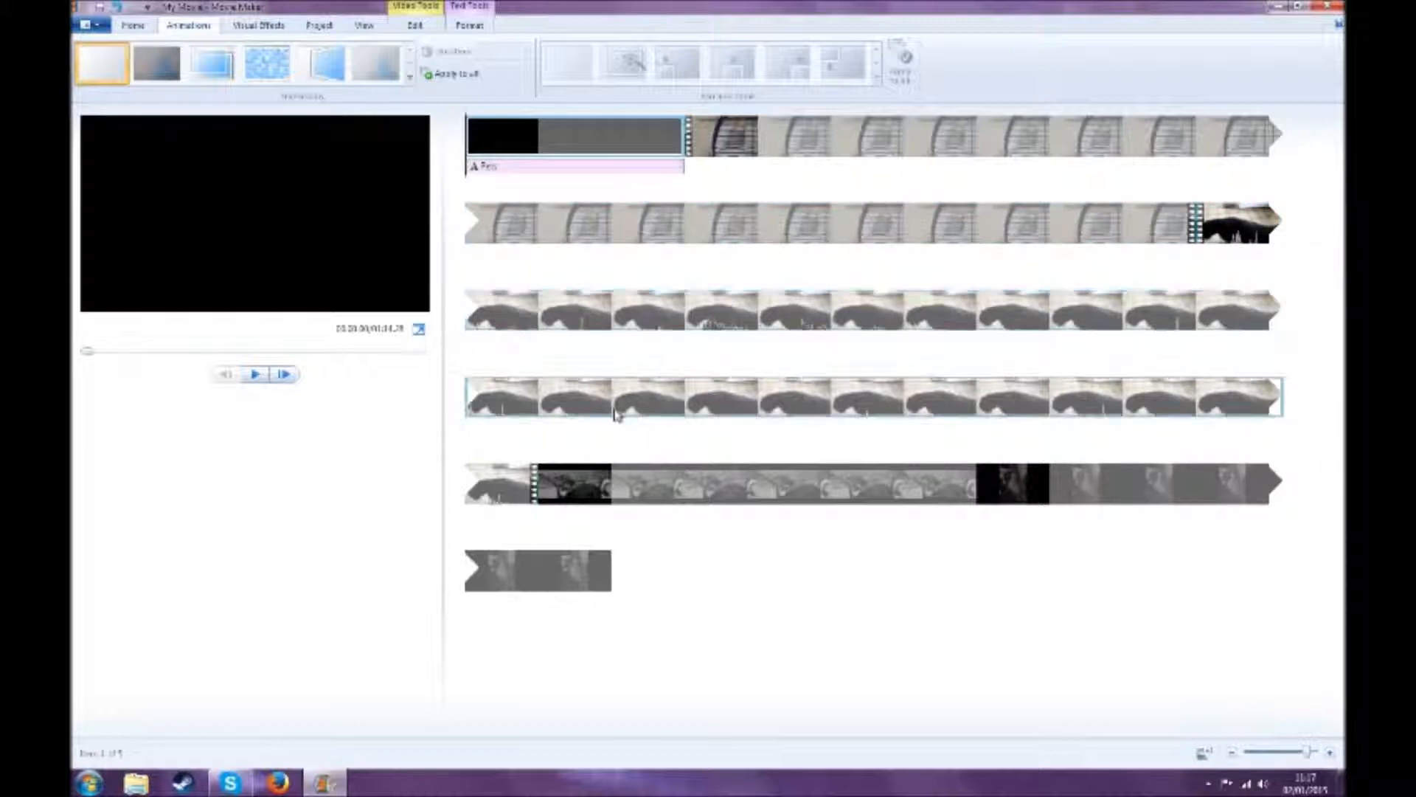
{"action": "left_click", "coordinate": [812, 135]}
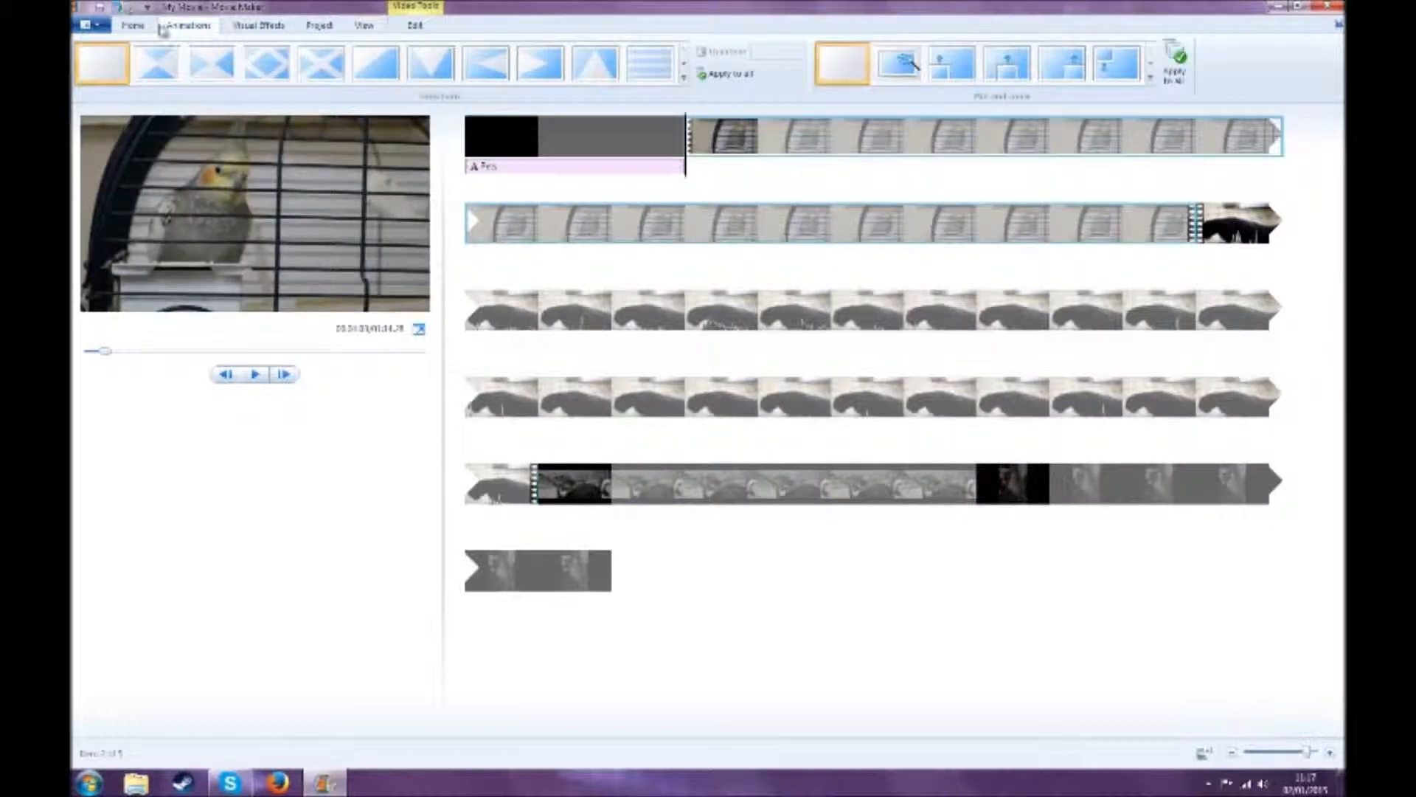
{"action": "left_click", "coordinate": [405, 26]}
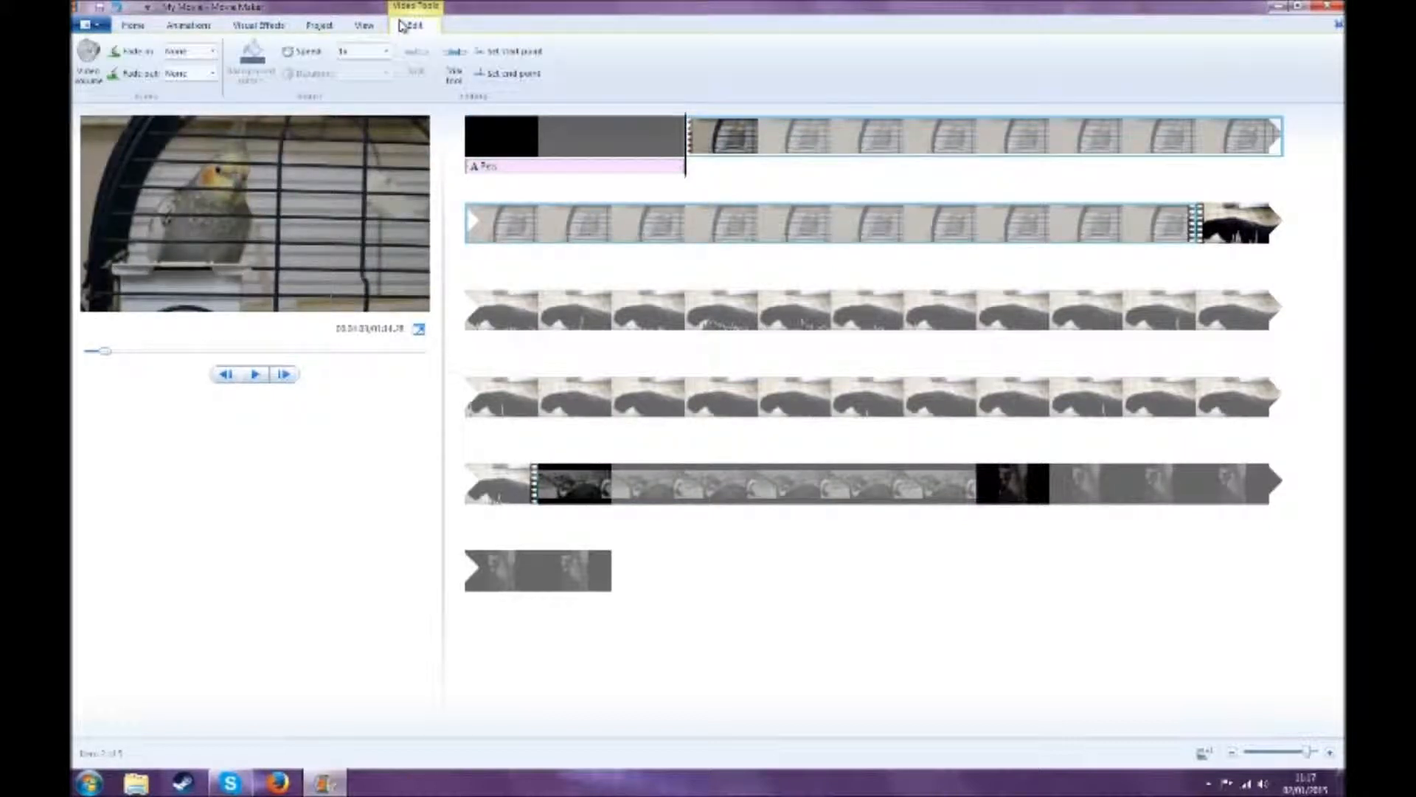
{"action": "left_click", "coordinate": [197, 25]}
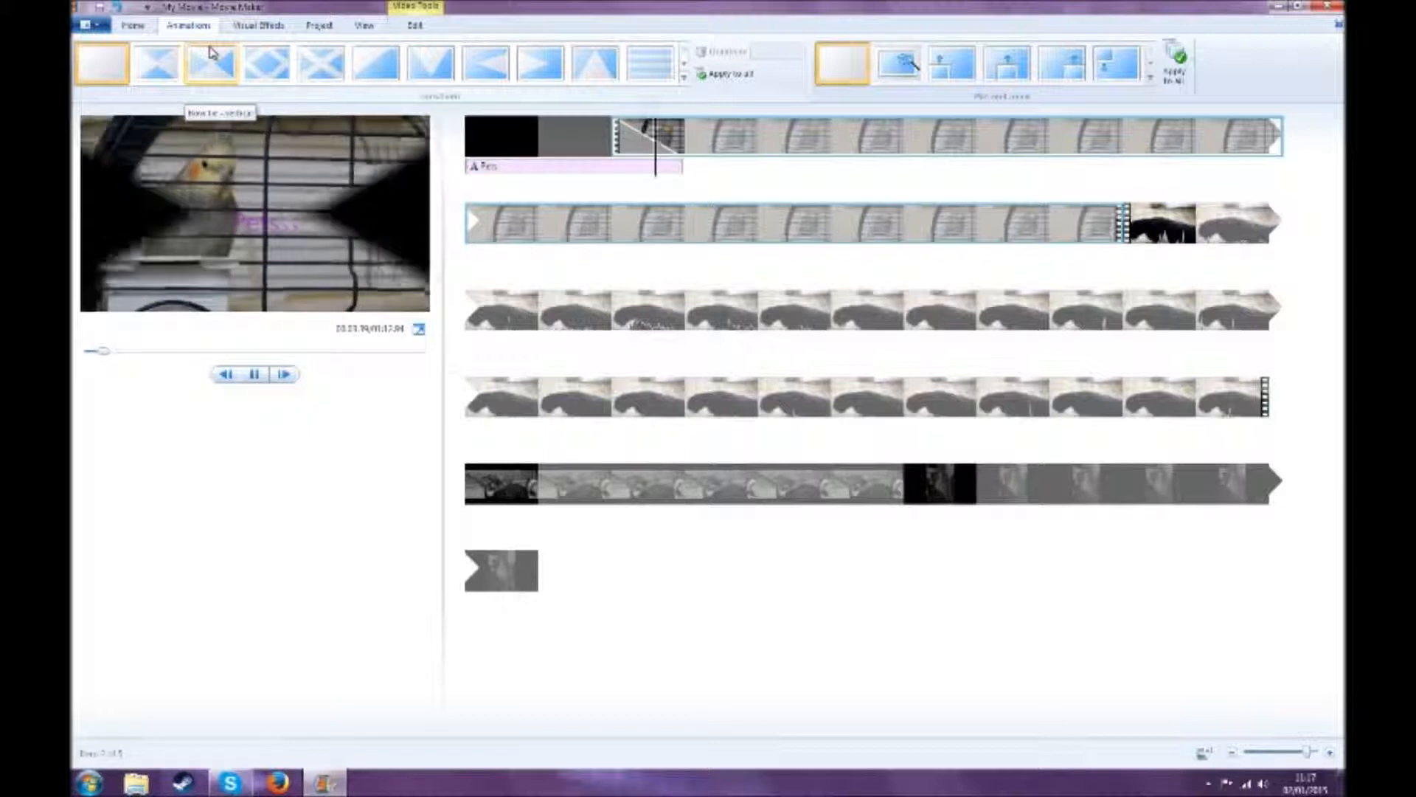
{"action": "left_click", "coordinate": [684, 65]}
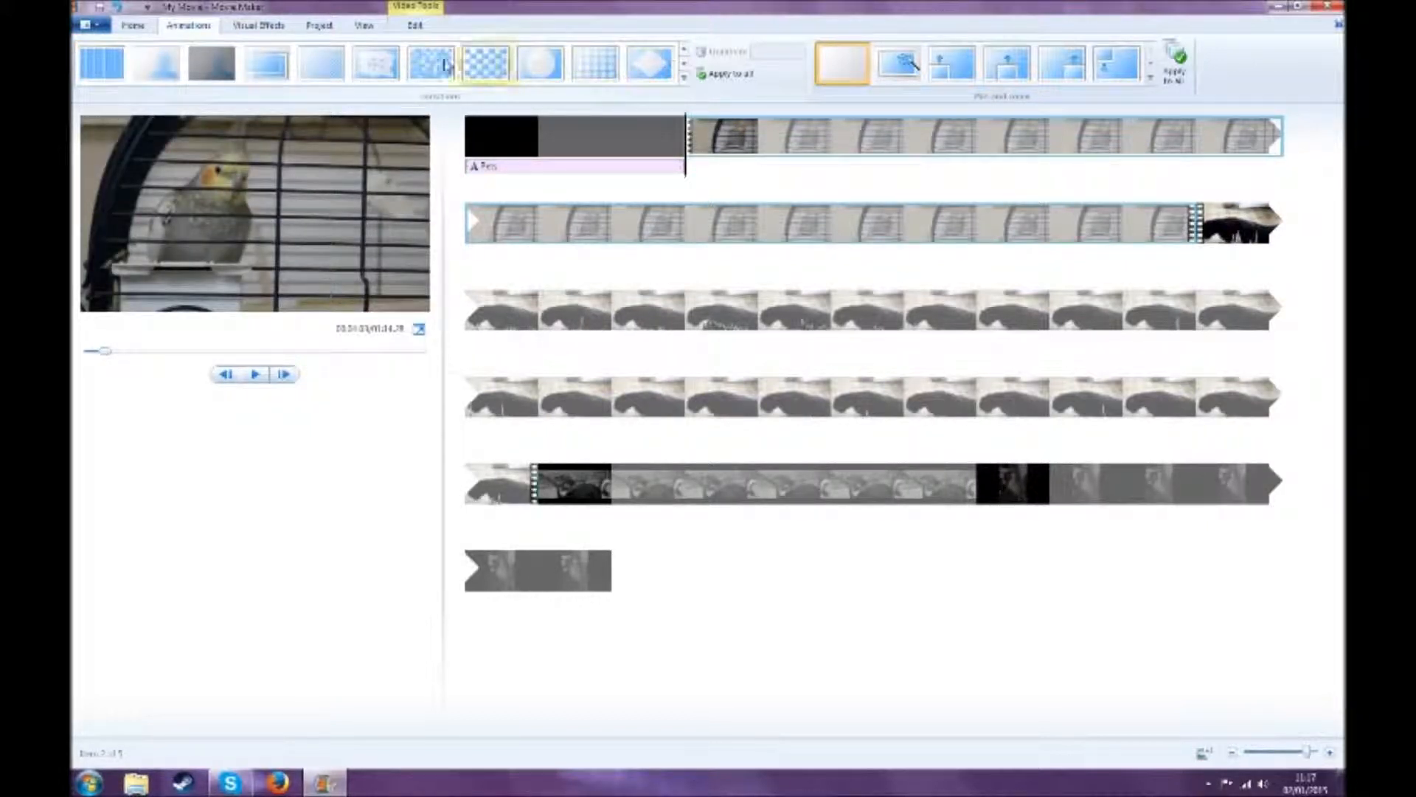
{"action": "left_click", "coordinate": [157, 64]}
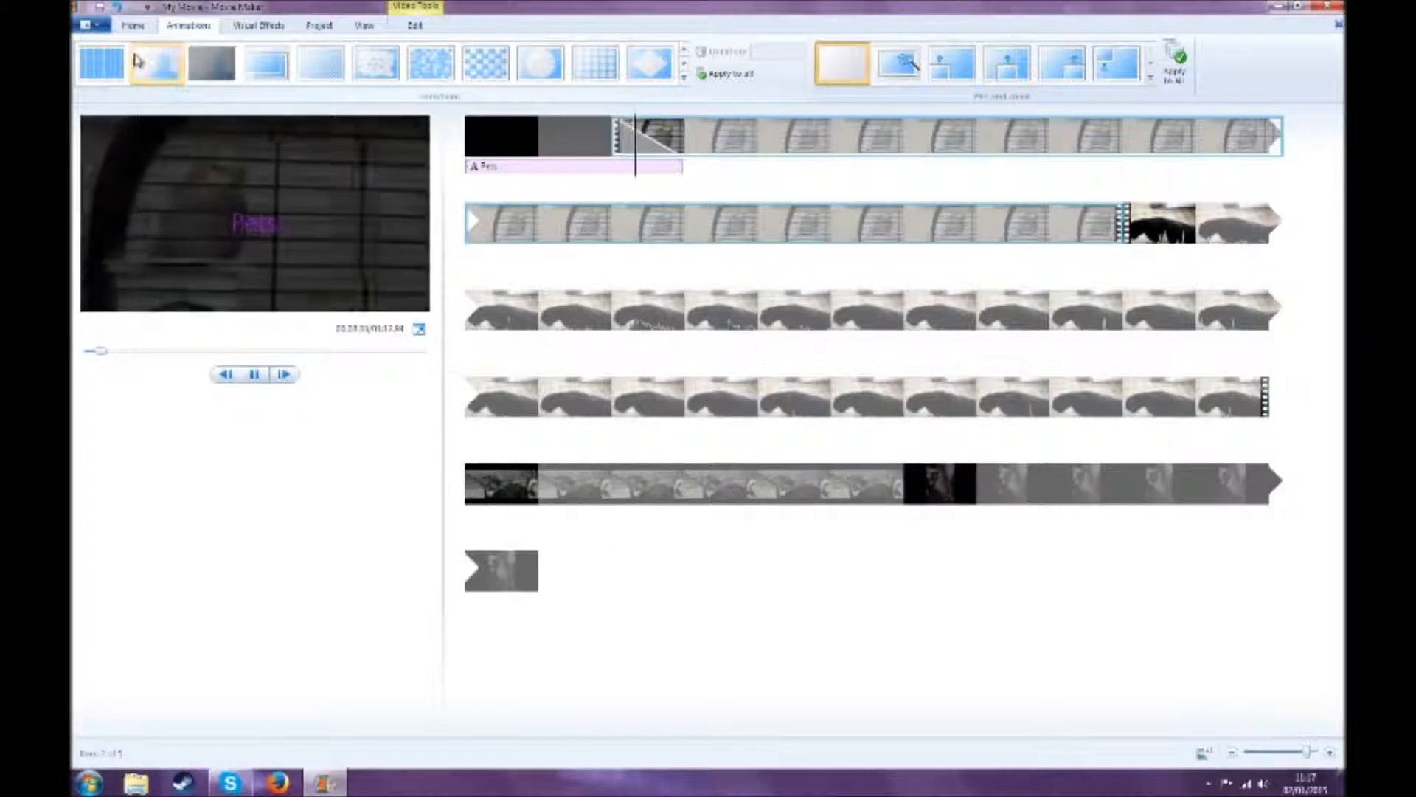
Step: Preview other transitions at the start of the bird video and replace its fade with Blur - through black
{"action": "left_click", "coordinate": [686, 77]}
{"action": "left_click", "coordinate": [442, 68]}
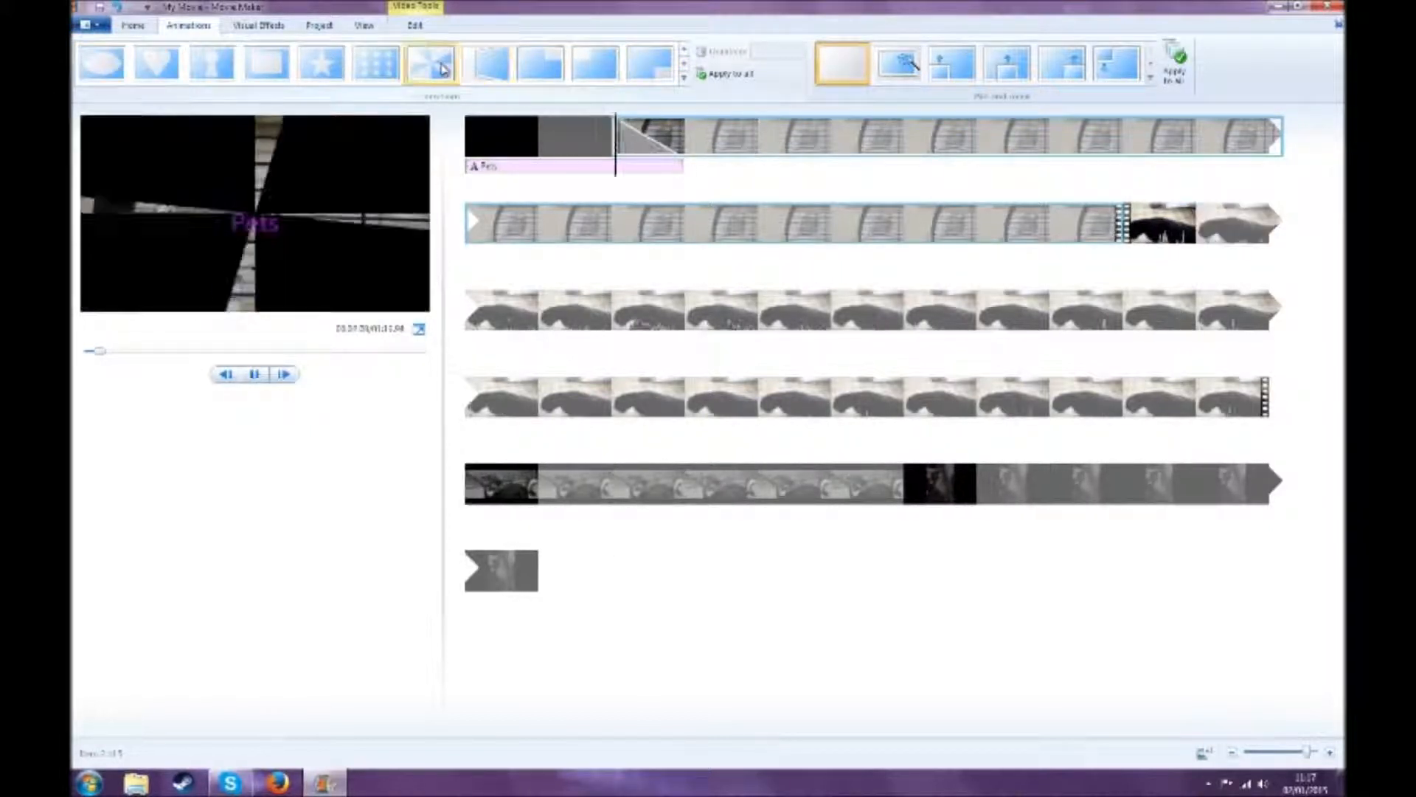
{"action": "left_click", "coordinate": [686, 50]}
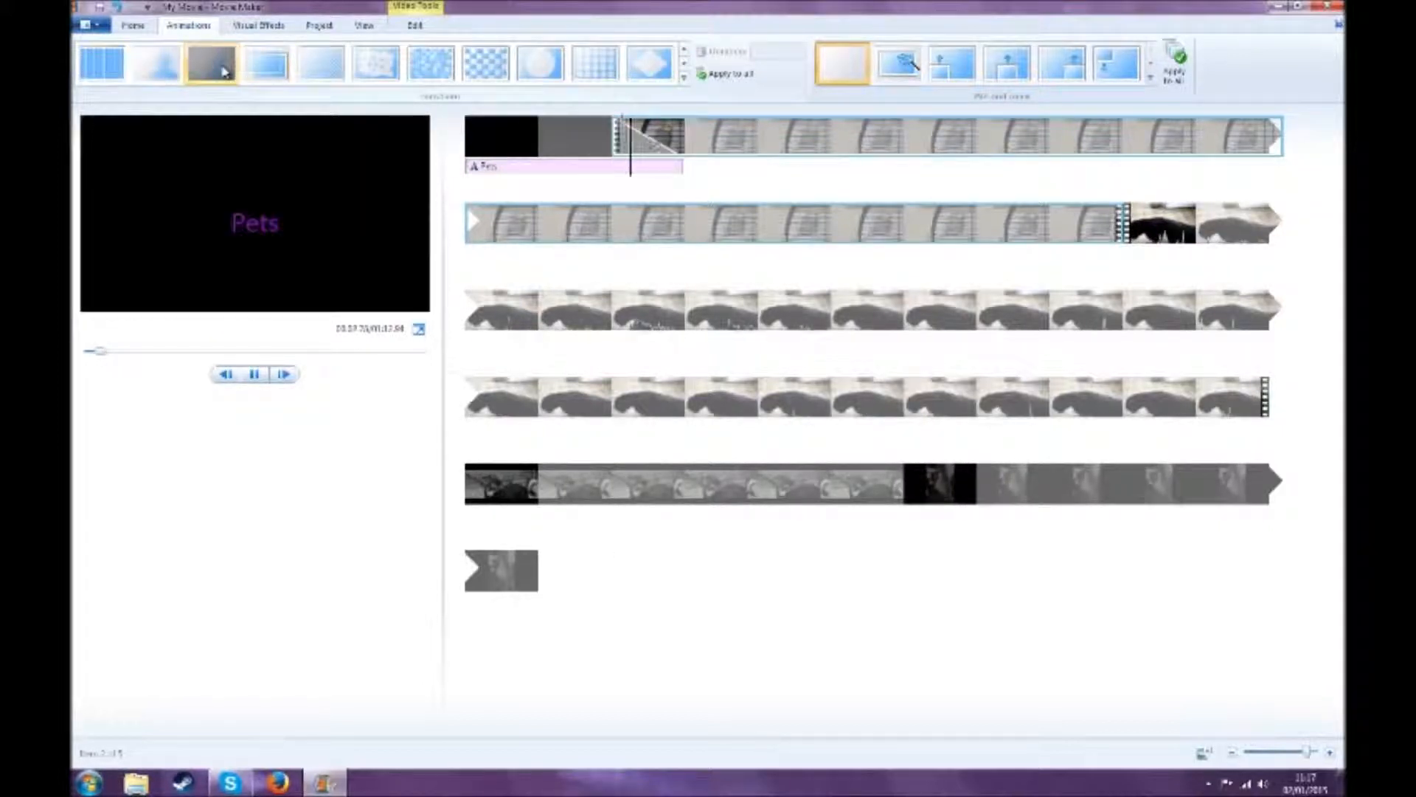
{"action": "left_click", "coordinate": [224, 71]}
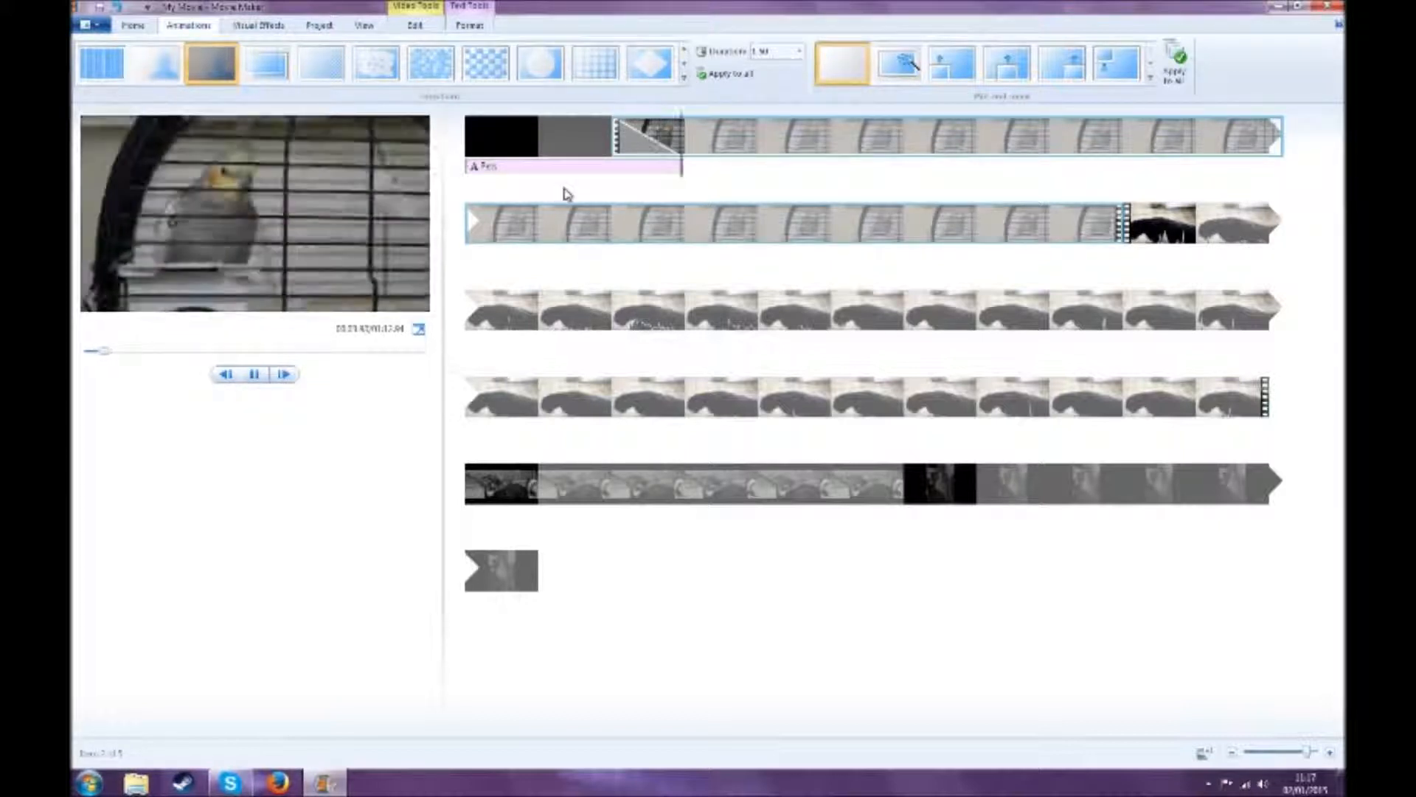
{"action": "left_click", "coordinate": [691, 146]}
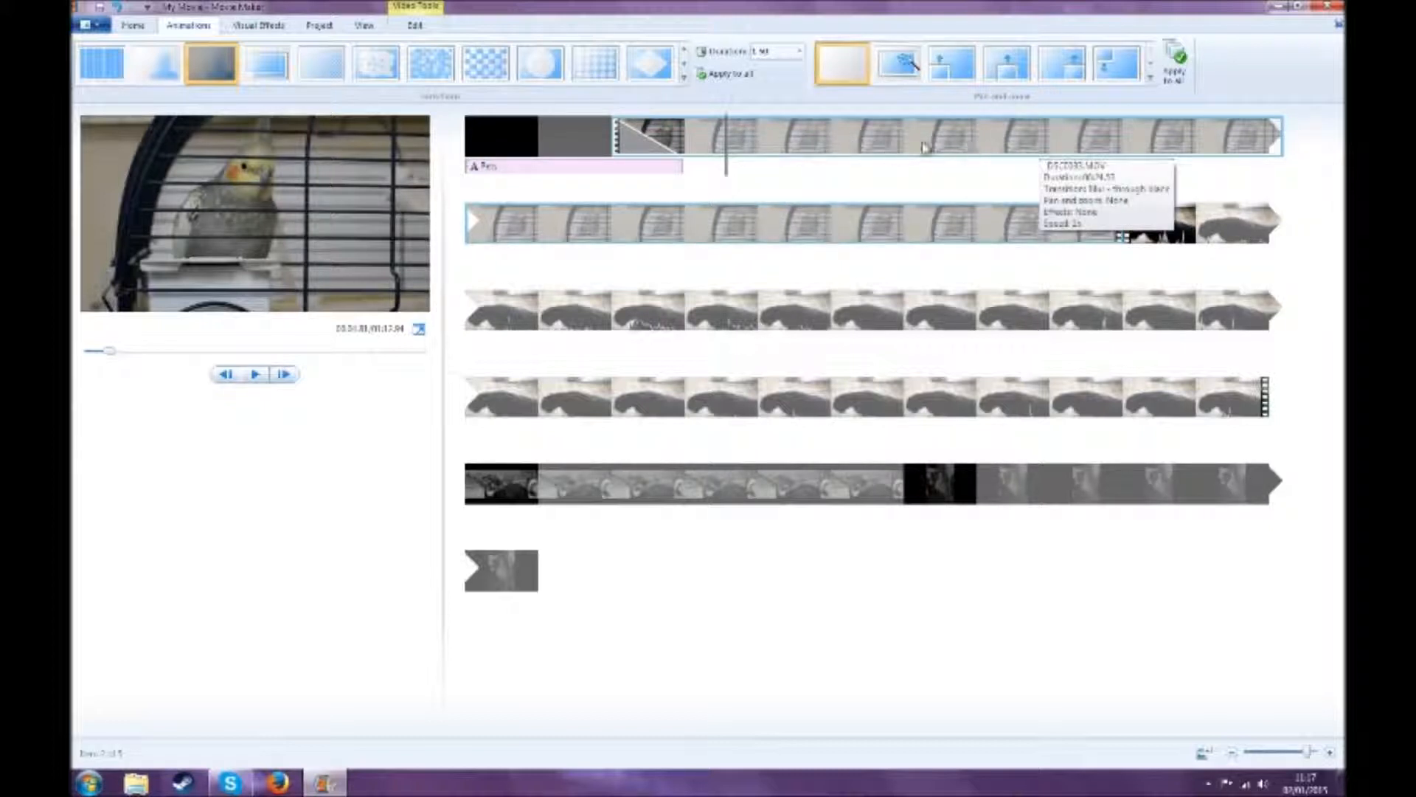
Step: Mute the bird video by lowering its video volume to the minimum
{"action": "left_click_drag", "start_coordinate": [723, 139], "coordinate": [864, 161]}
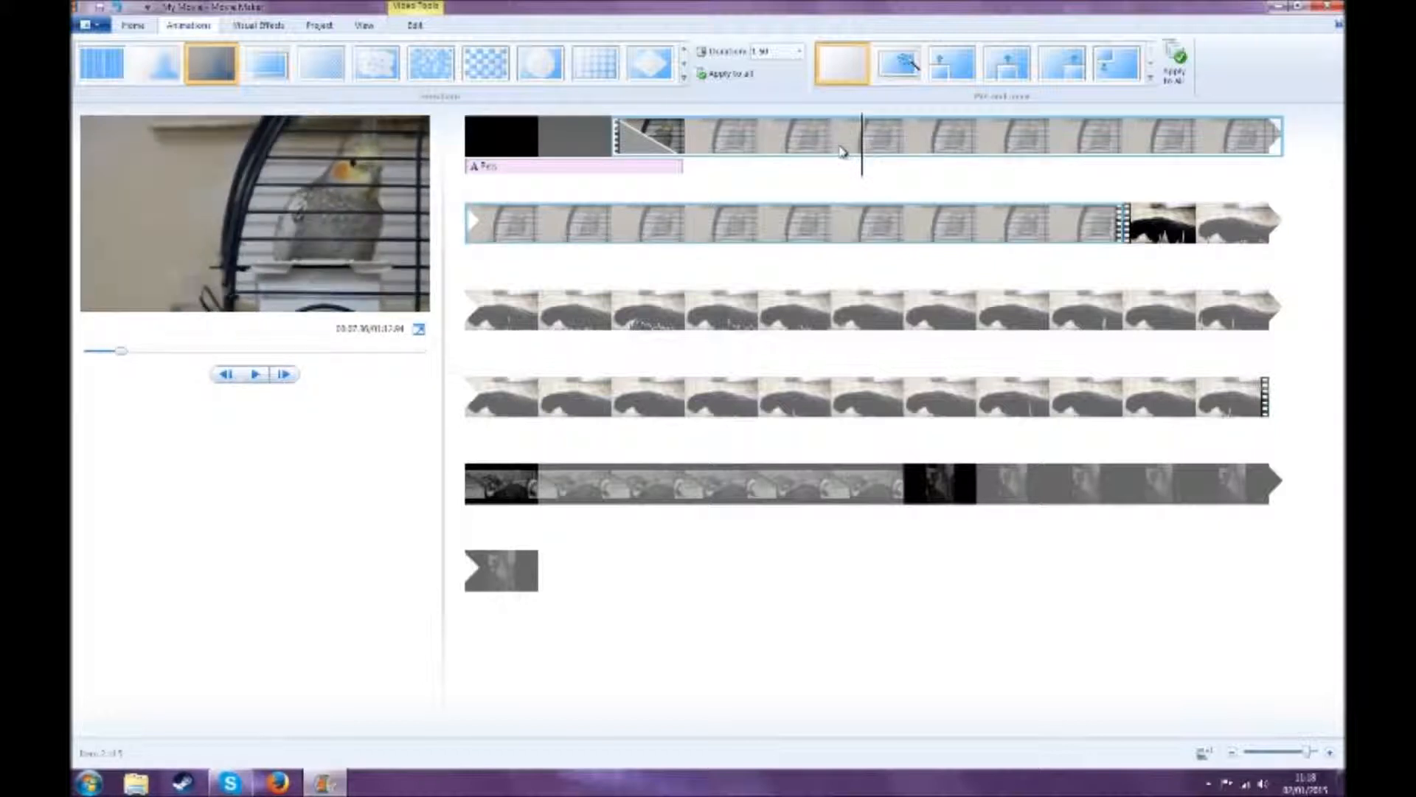
{"action": "left_click", "coordinate": [839, 151]}
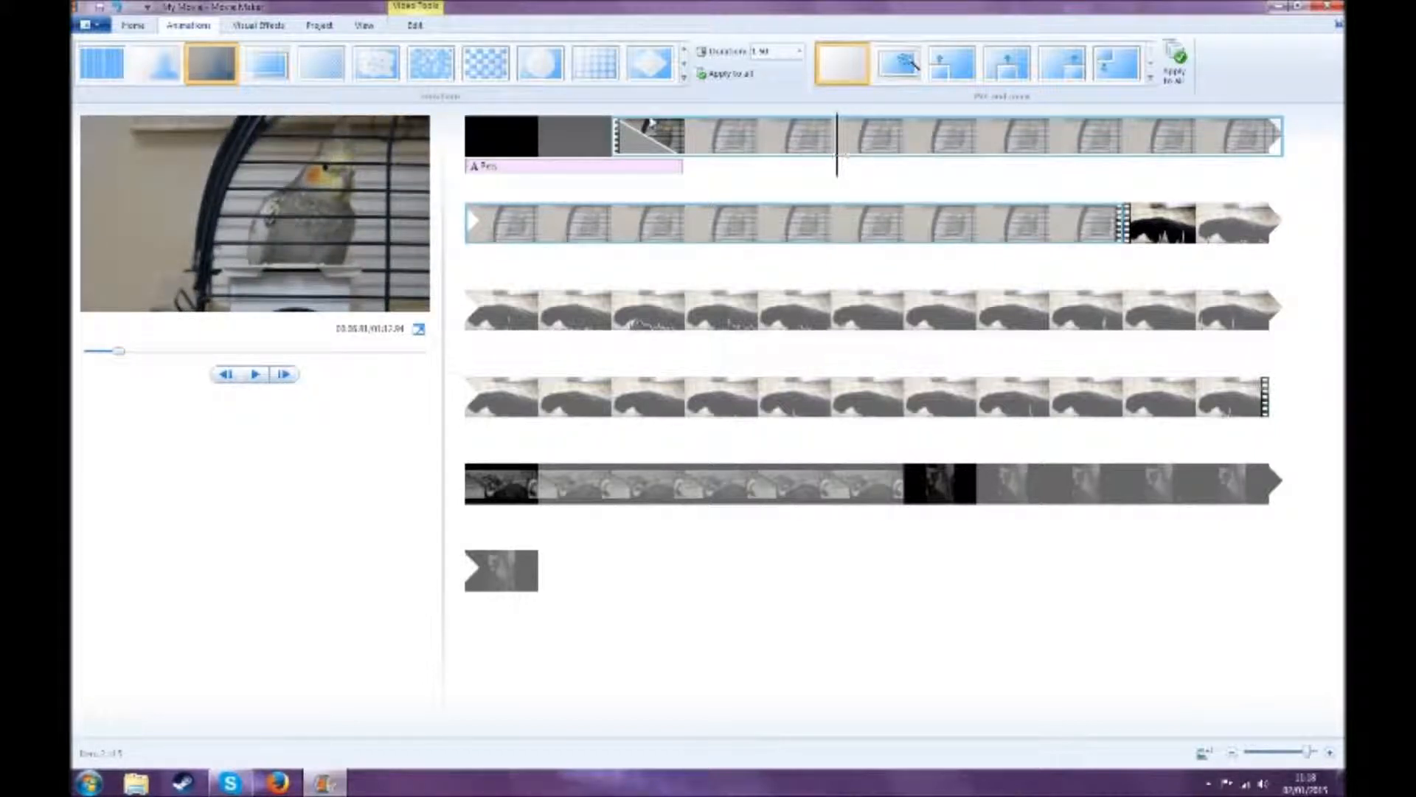
{"action": "left_click", "coordinate": [423, 26]}
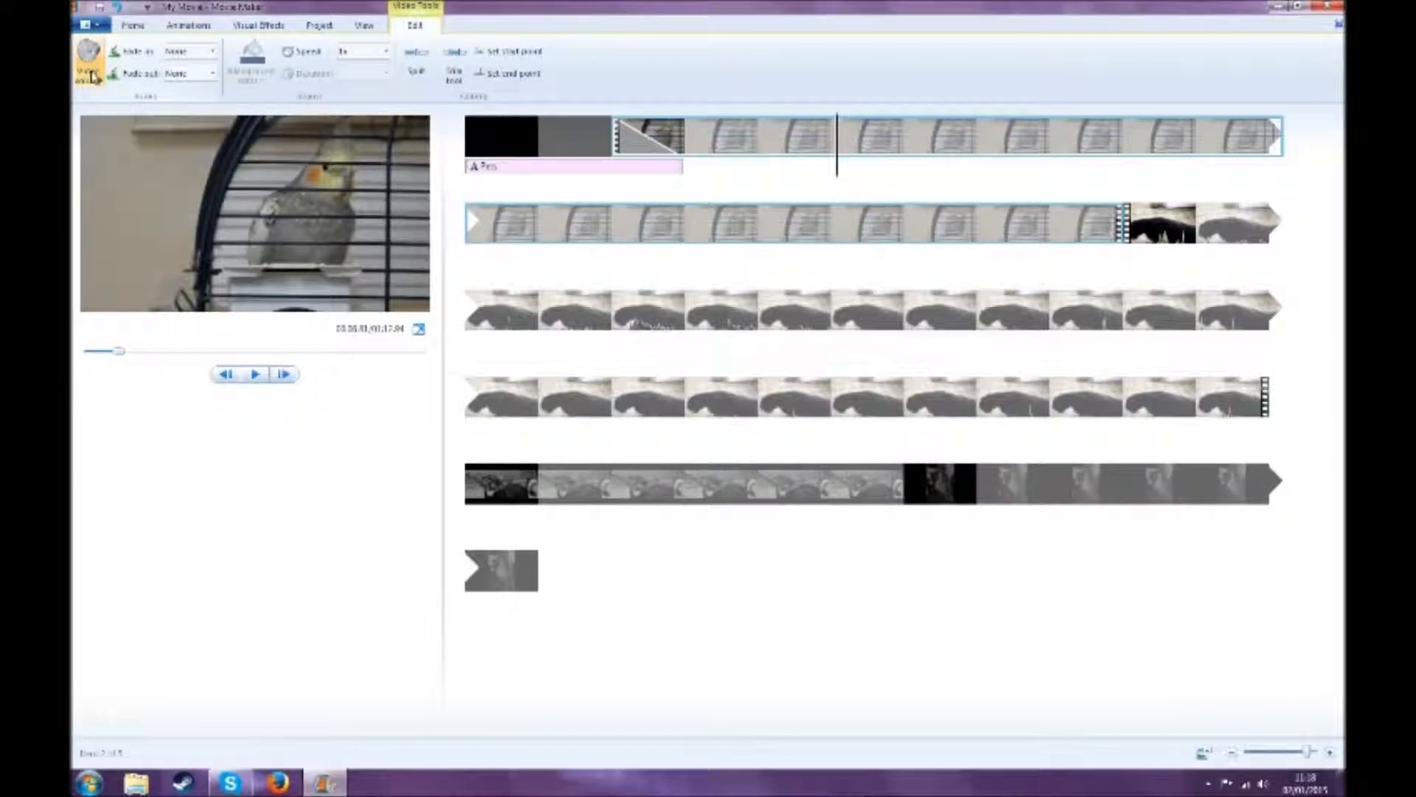
{"action": "left_click", "coordinate": [92, 63]}
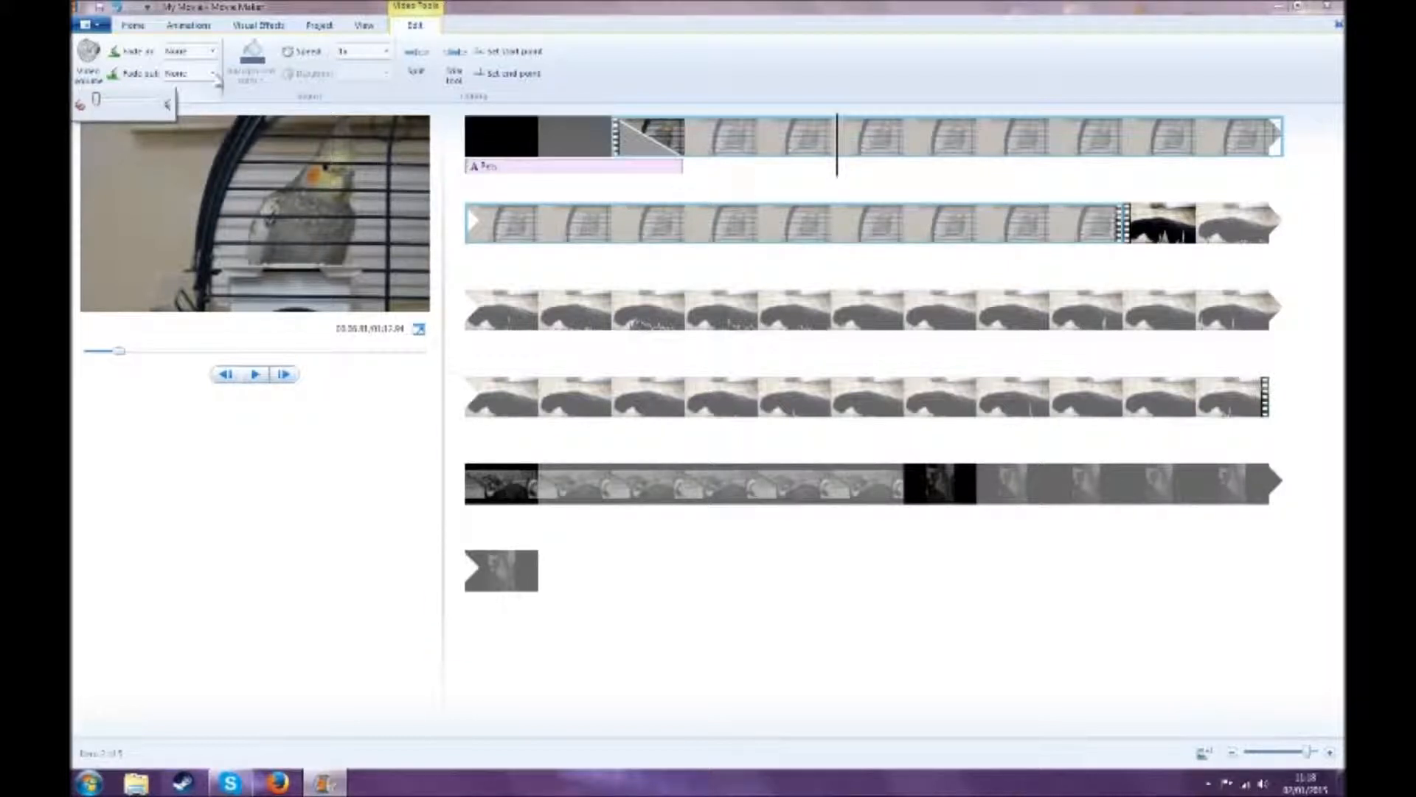
{"action": "mouse_move", "coordinate": [96, 101]}
{"action": "left_mouse_down"}
{"action": "mouse_move", "coordinate": [149, 105]}
{"action": "mouse_move", "coordinate": [71, 75]}
{"action": "mouse_move", "coordinate": [250, 98]}
{"action": "mouse_move", "coordinate": [124, 101]}
{"action": "left_mouse_up"}
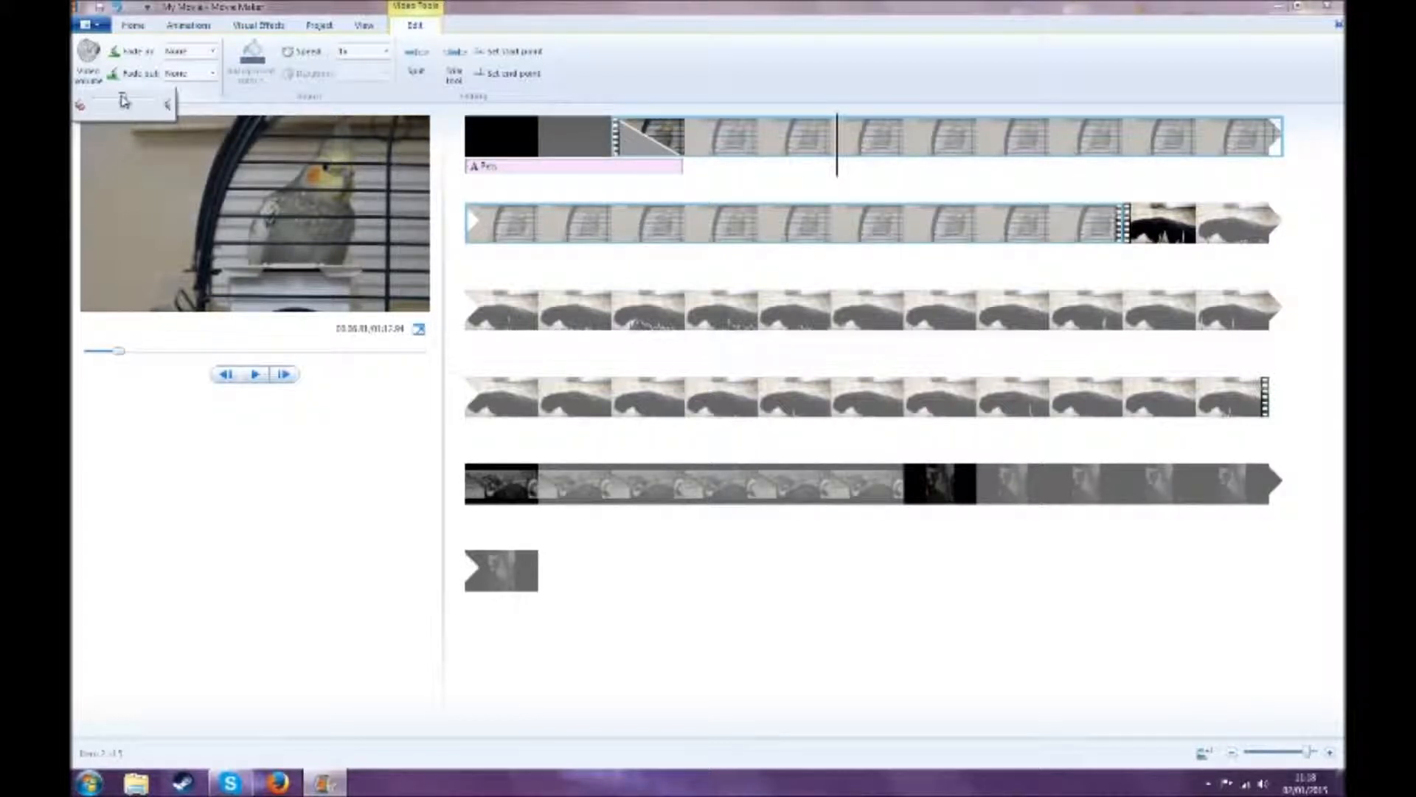
{"action": "left_click_drag", "start_coordinate": [124, 101], "coordinate": [74, 127]}
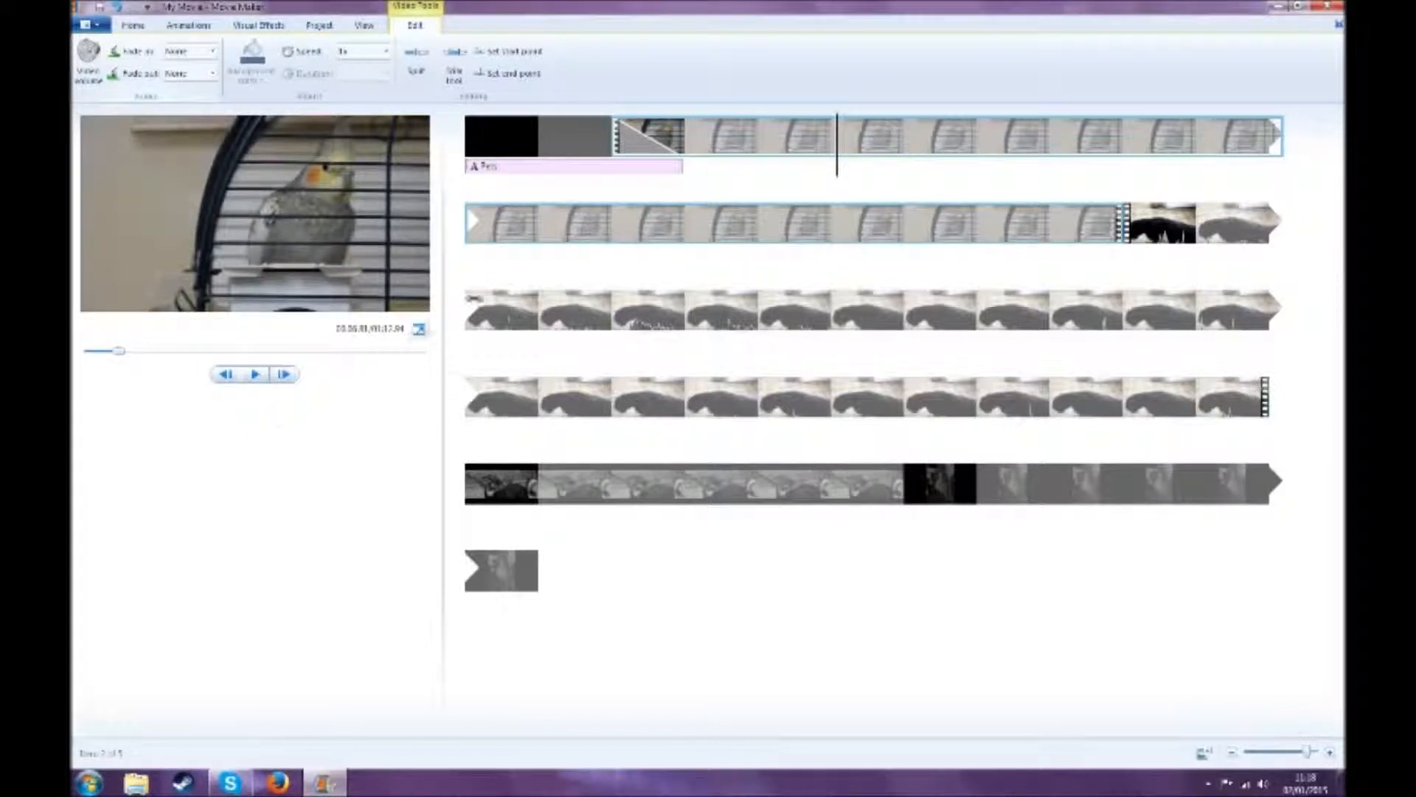
Step: Play the bird video from its beginning and split it at about the 9-second mark of the movie
{"action": "left_click", "coordinate": [625, 139]}
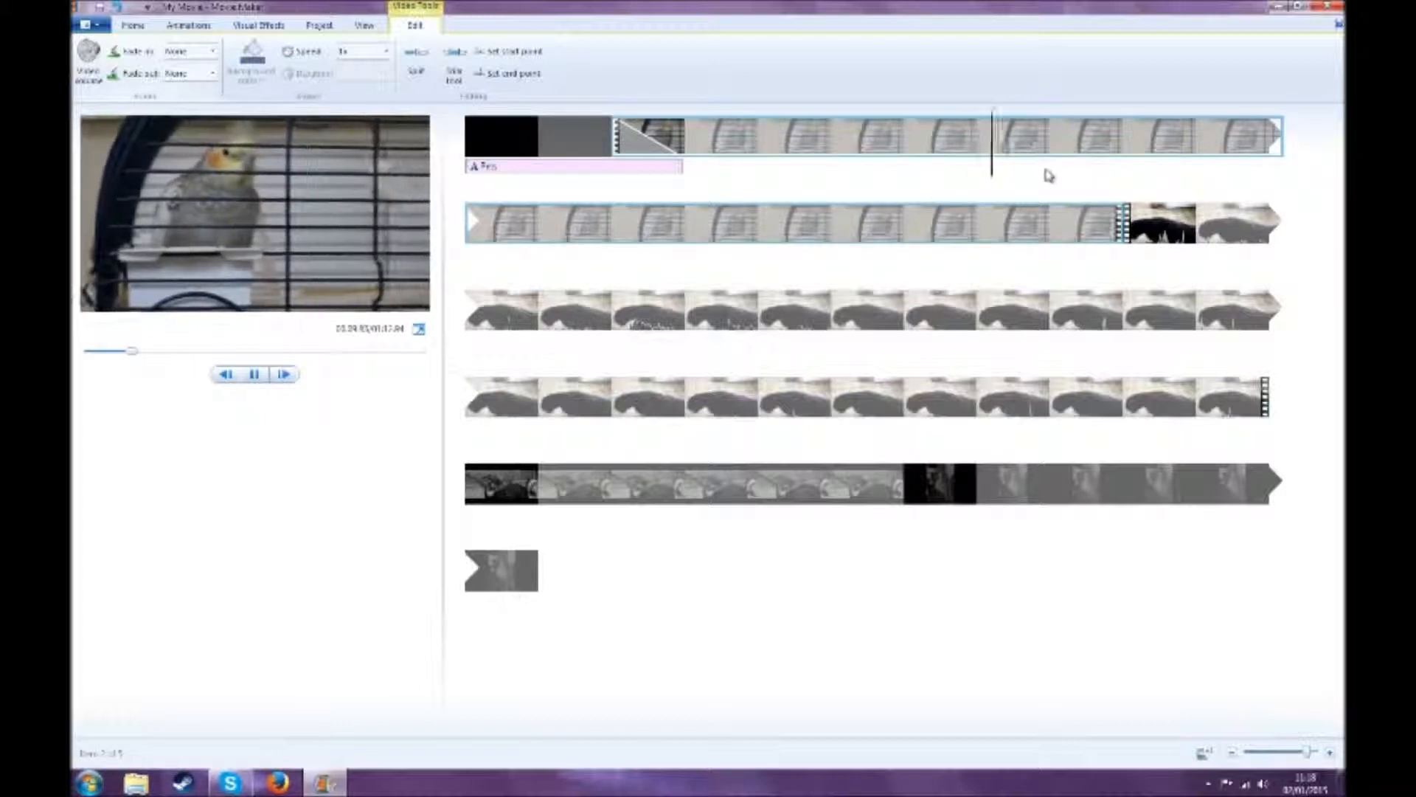
{"action": "key", "text": "space"}
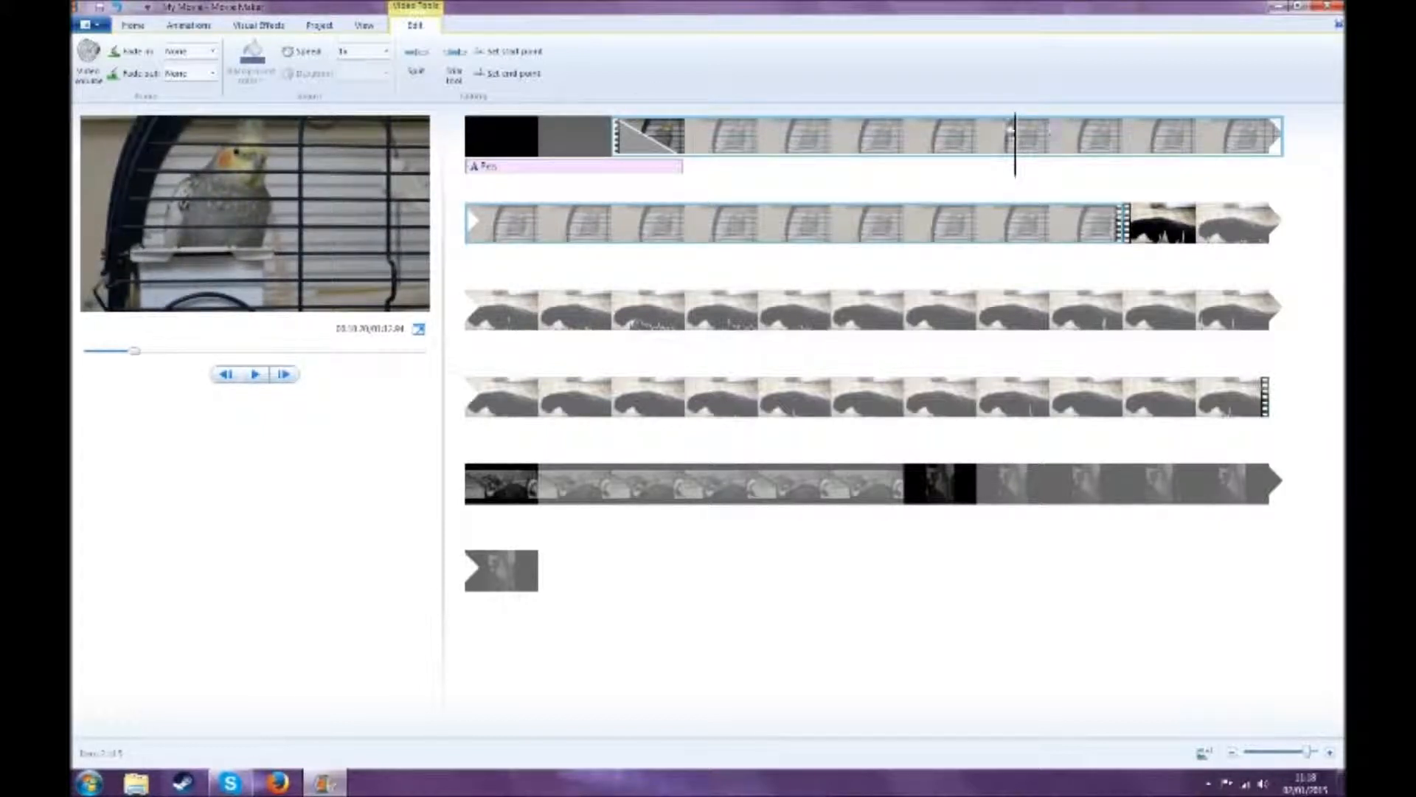
{"action": "left_click_drag", "start_coordinate": [1024, 140], "coordinate": [966, 152]}
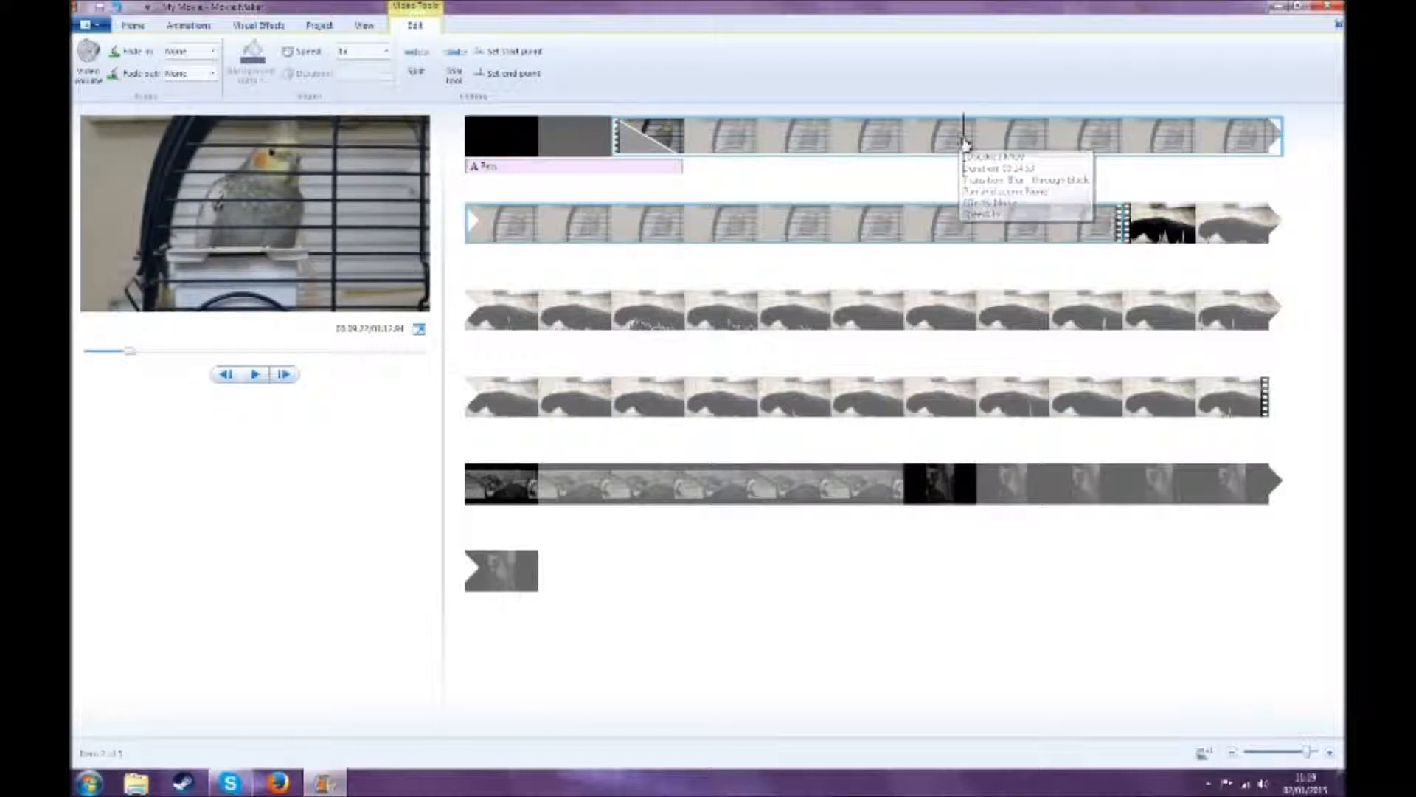
{"action": "right_click", "coordinate": [966, 144]}
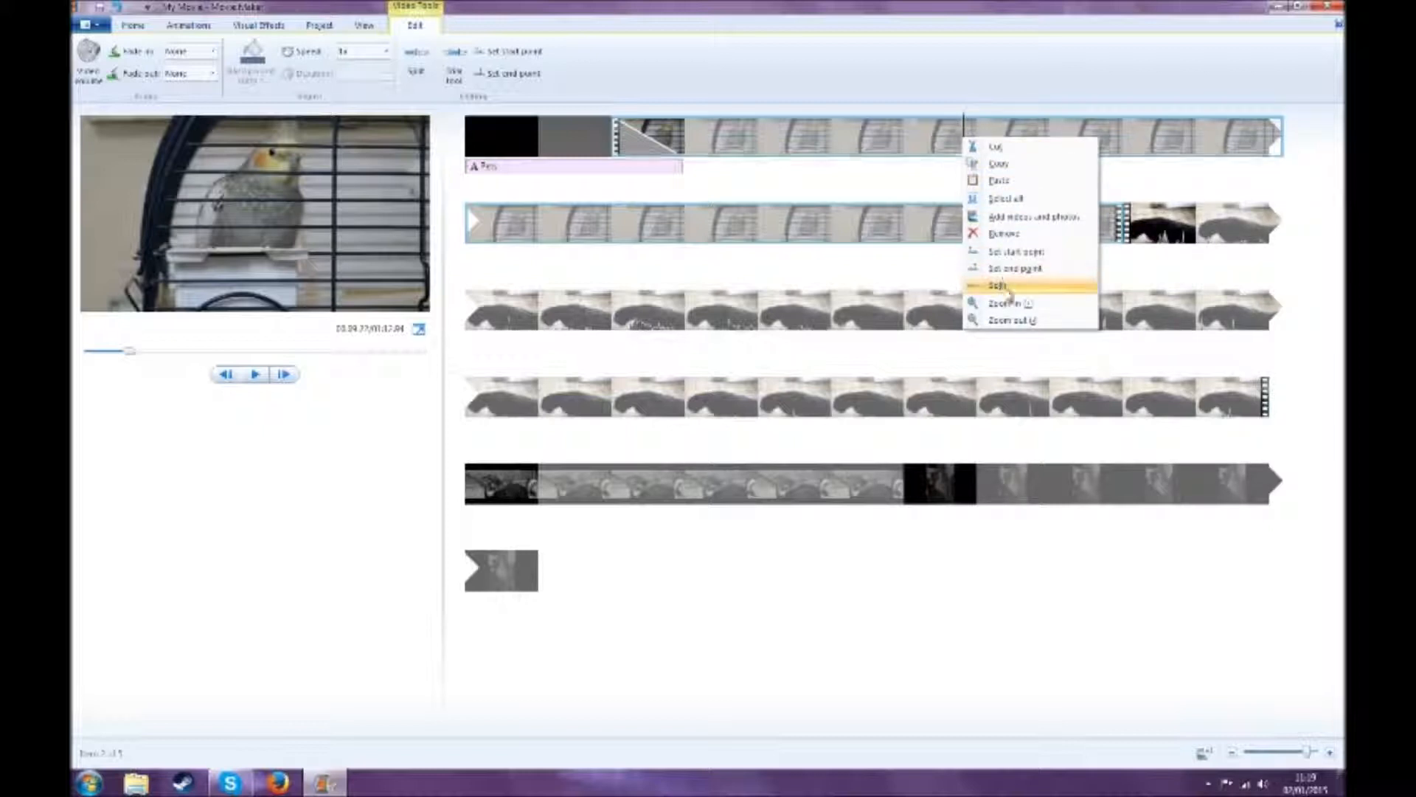
{"action": "left_click", "coordinate": [1005, 285]}
Step: Select the two parts of the split bird video in turn and examine the clip boundary and their details
{"action": "left_click", "coordinate": [854, 143]}
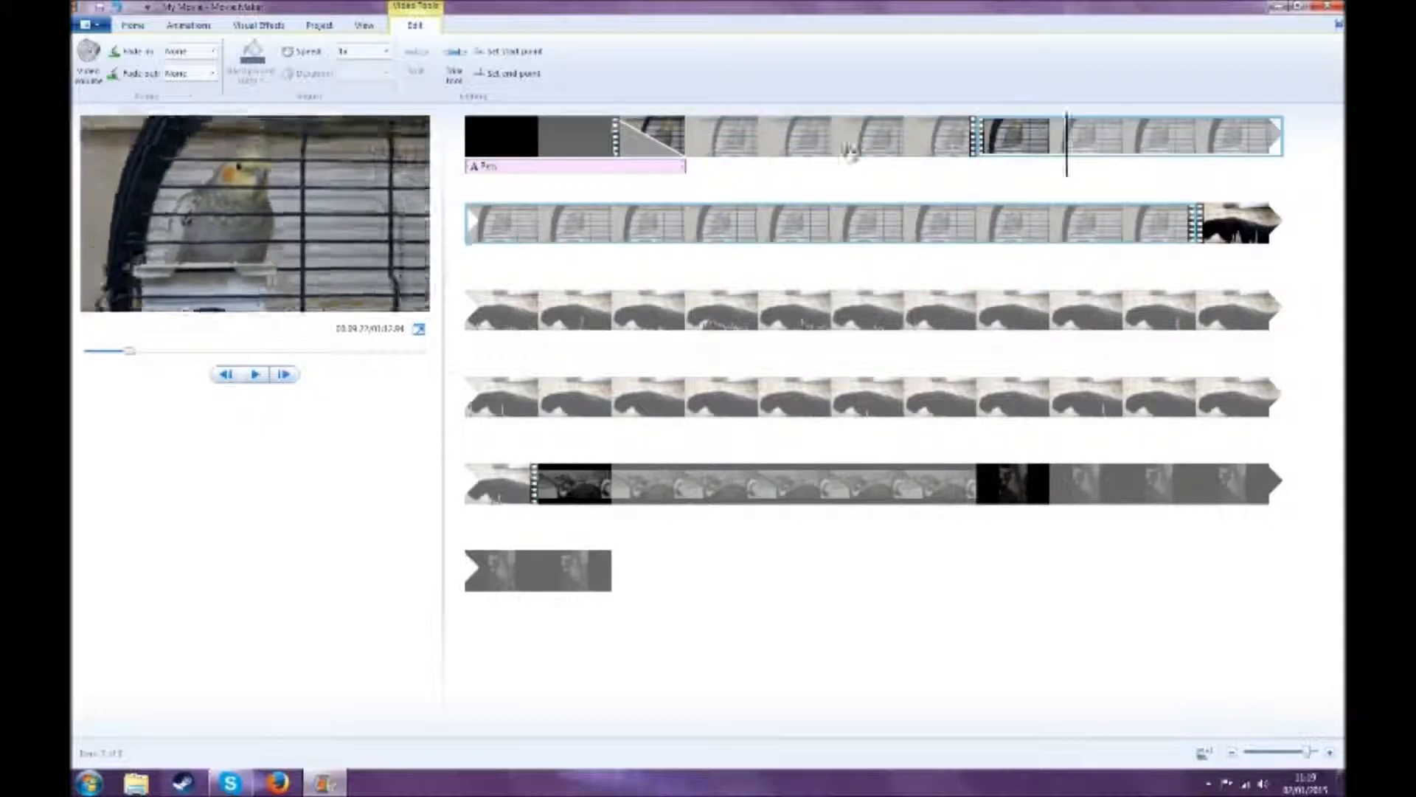
{"action": "left_click", "coordinate": [939, 145]}
{"action": "left_click", "coordinate": [834, 139]}
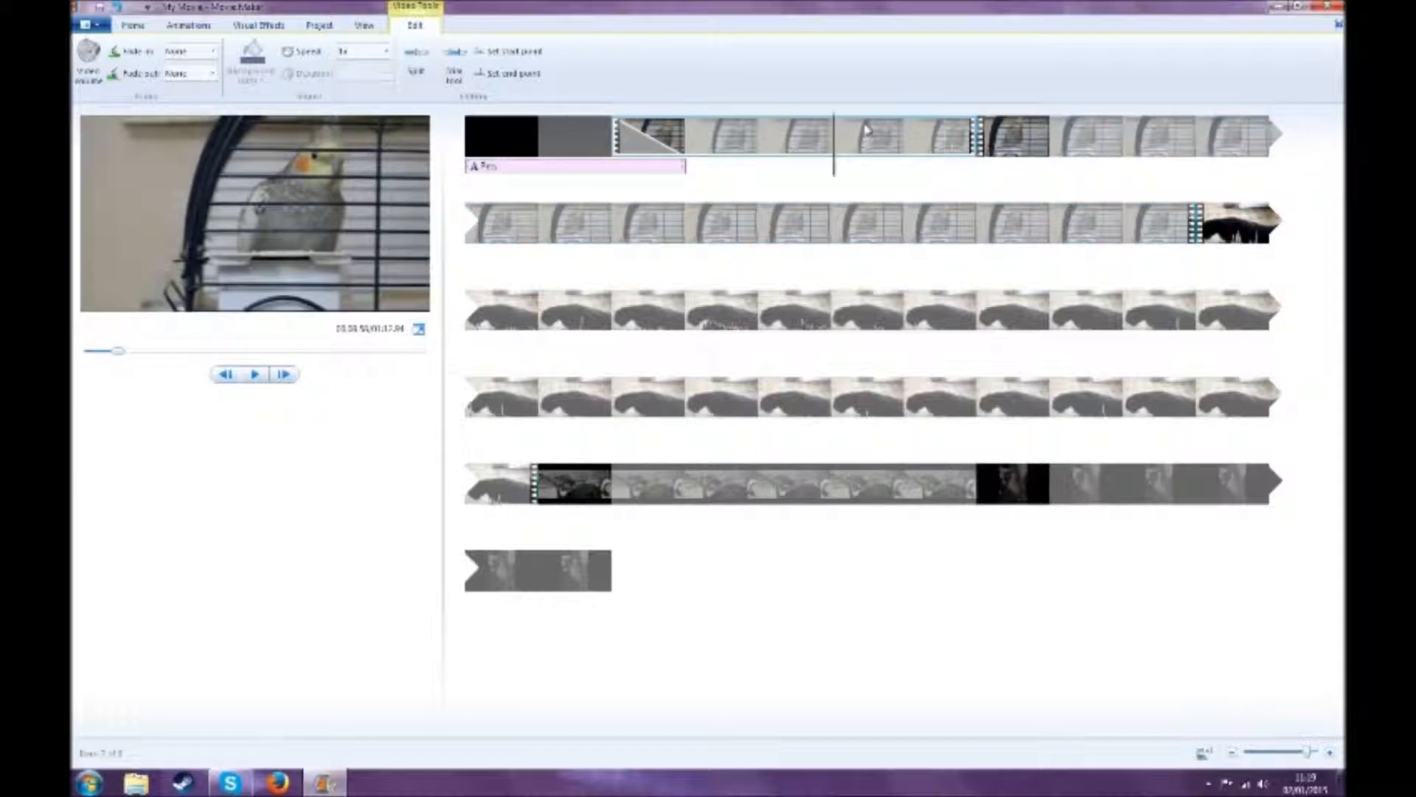
{"action": "left_click", "coordinate": [1053, 135]}
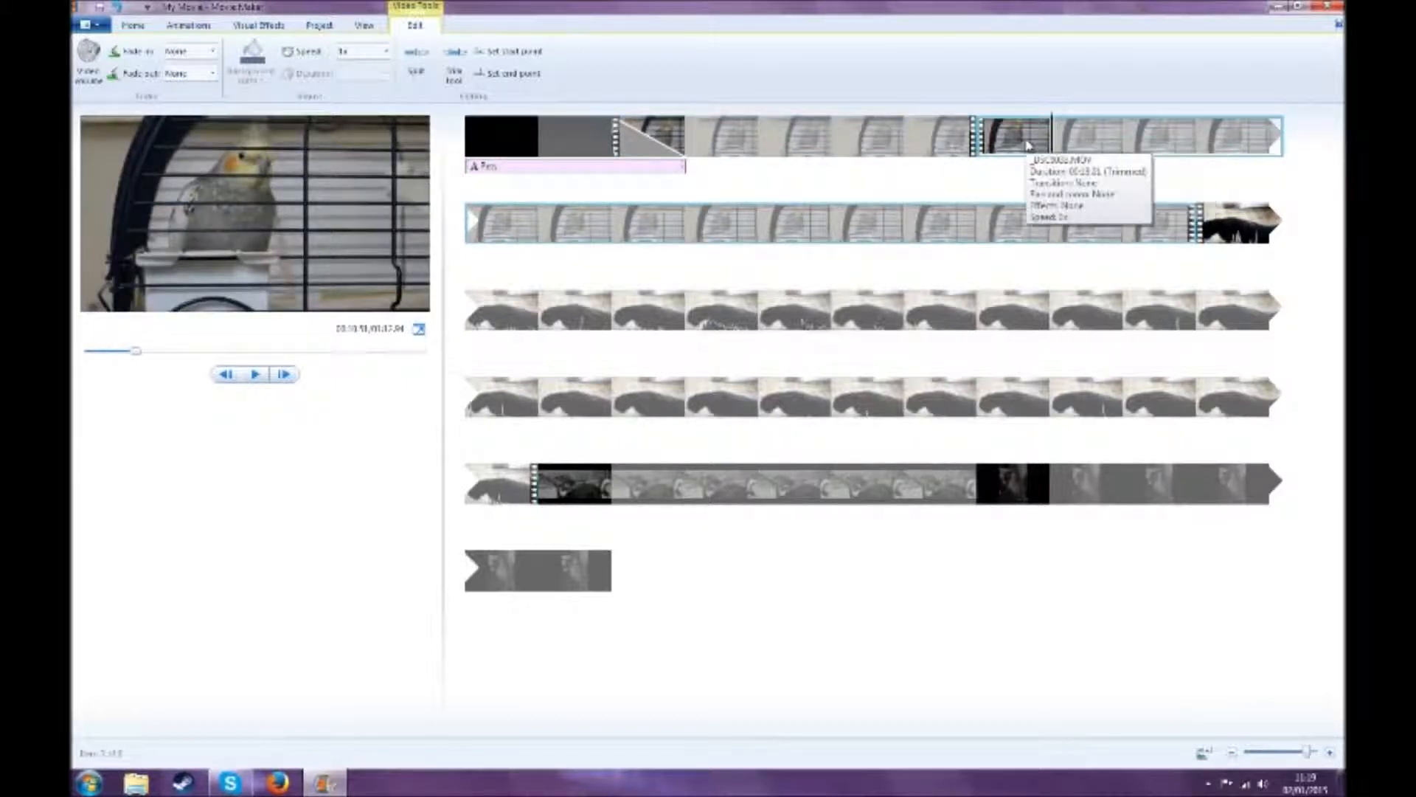
{"action": "left_click_drag", "start_coordinate": [1052, 148], "coordinate": [923, 163]}
{"action": "left_click", "coordinate": [923, 163]}
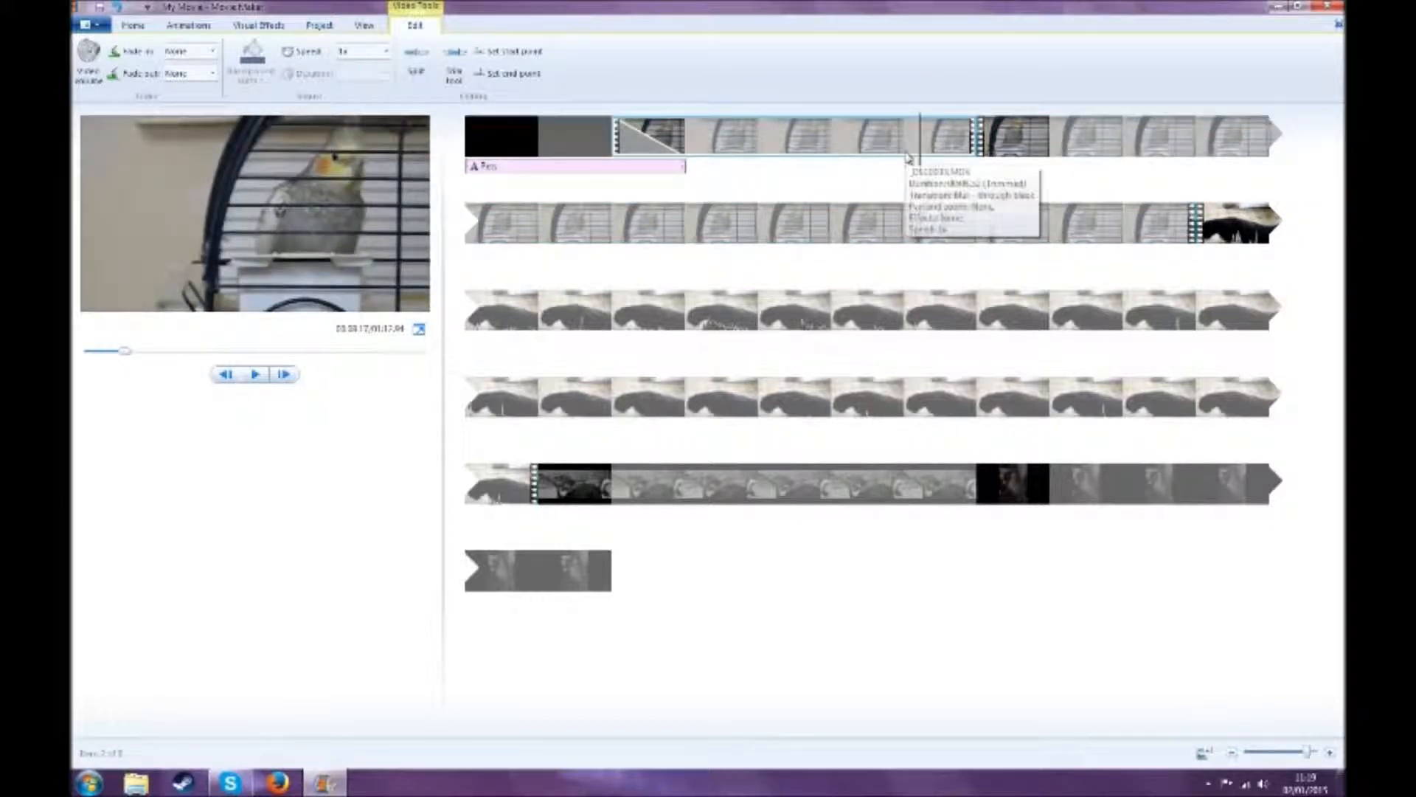
{"action": "left_click", "coordinate": [1008, 151]}
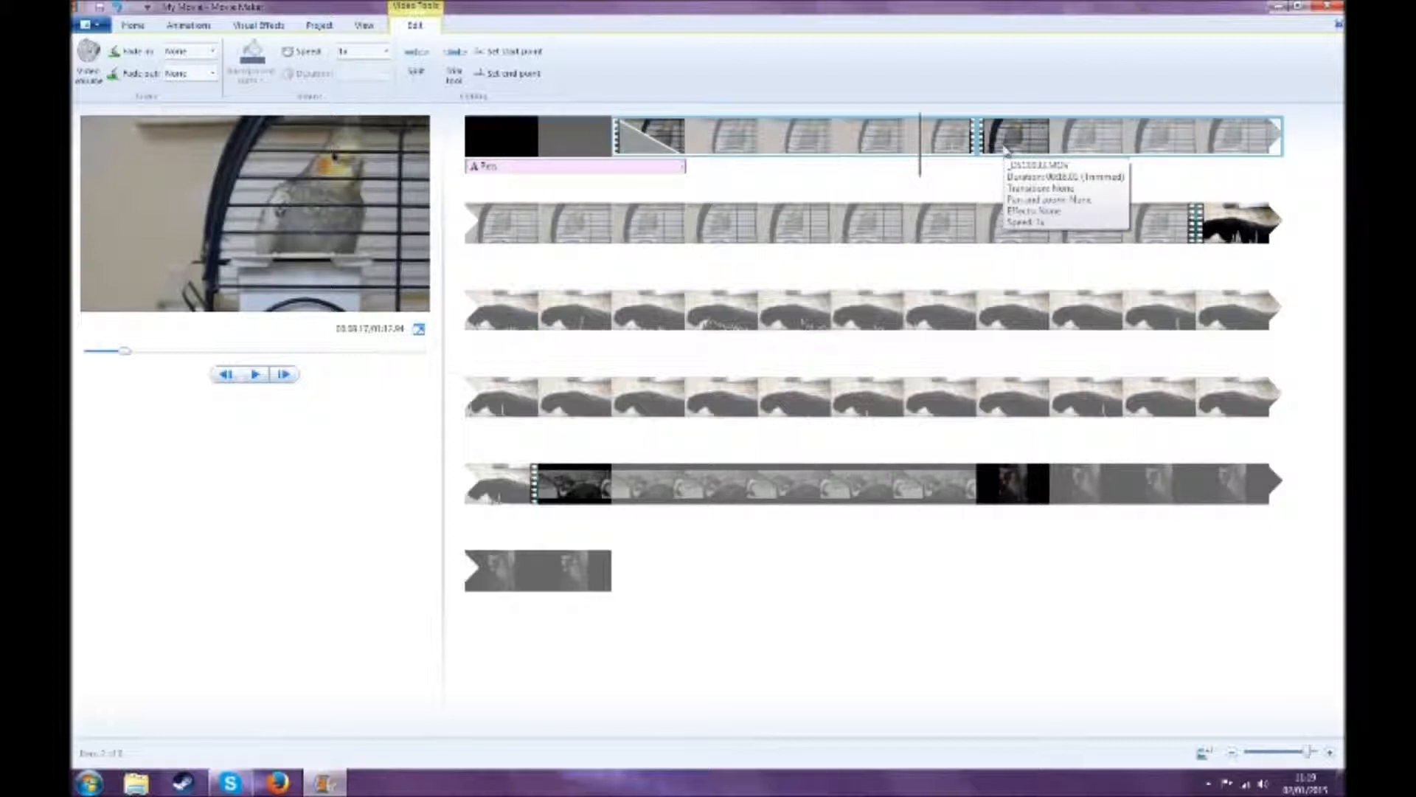
{"action": "left_click", "coordinate": [800, 156]}
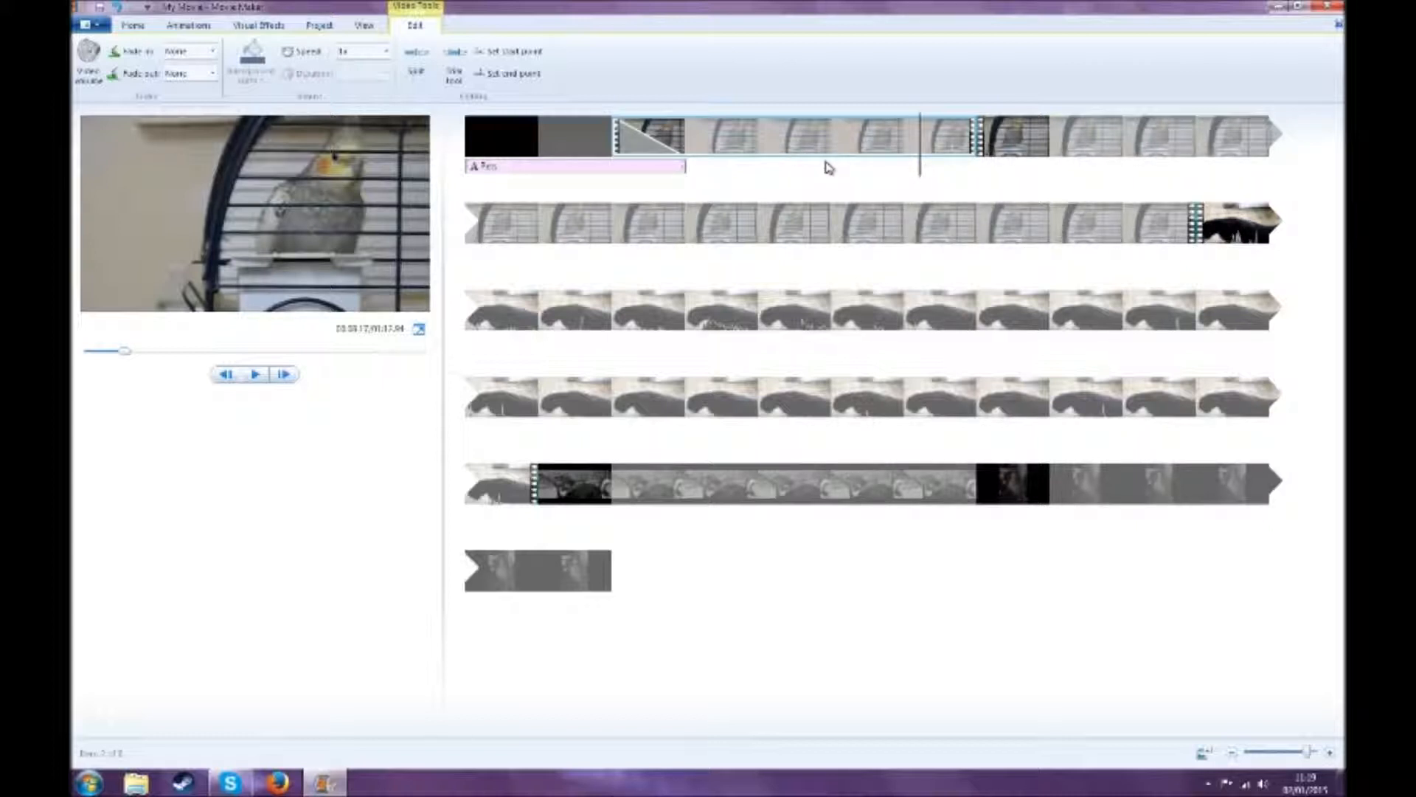
Step: Raise the volume of the first part of the split bird video slightly and return it to mute
{"action": "left_click", "coordinate": [88, 59]}
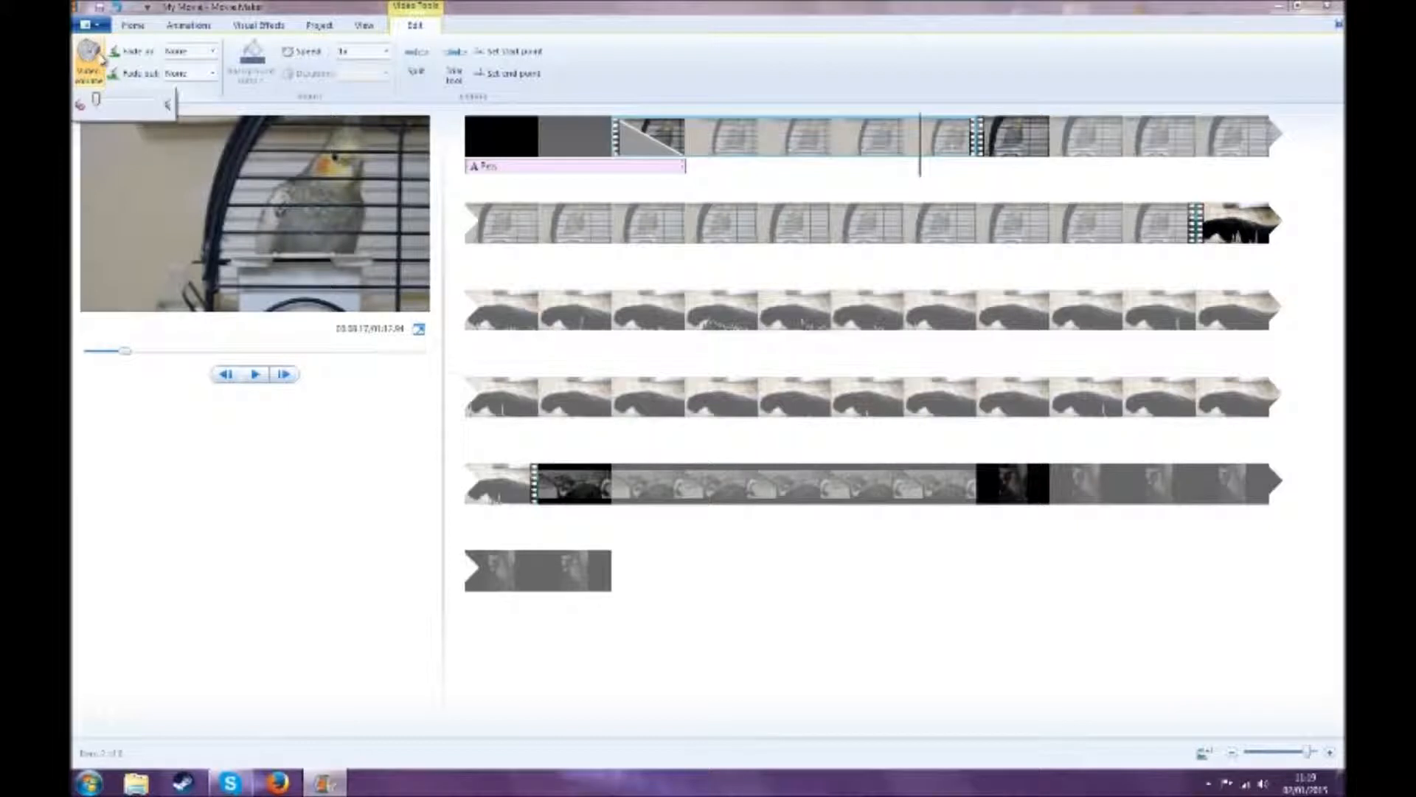
{"action": "left_click", "coordinate": [539, 269]}
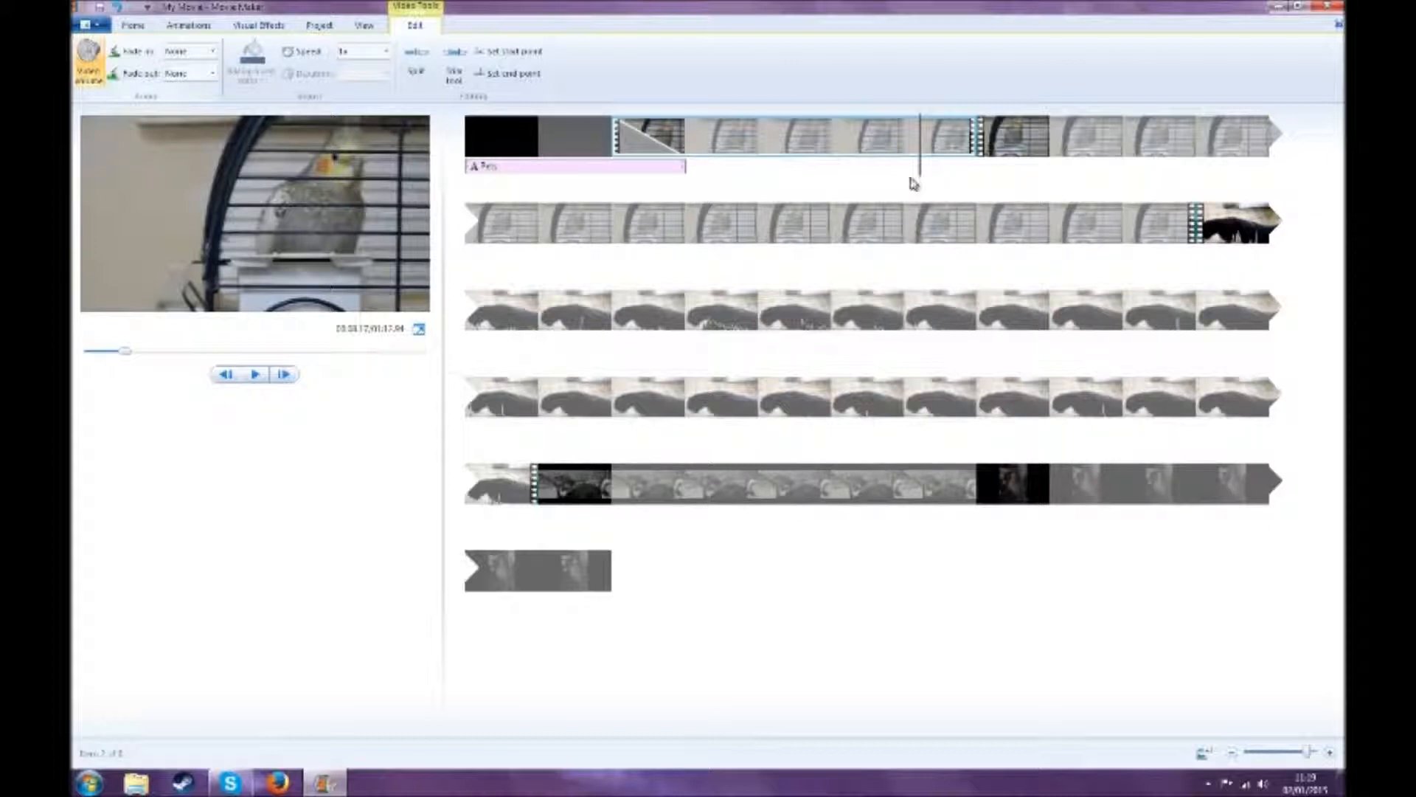
{"action": "left_click", "coordinate": [980, 148]}
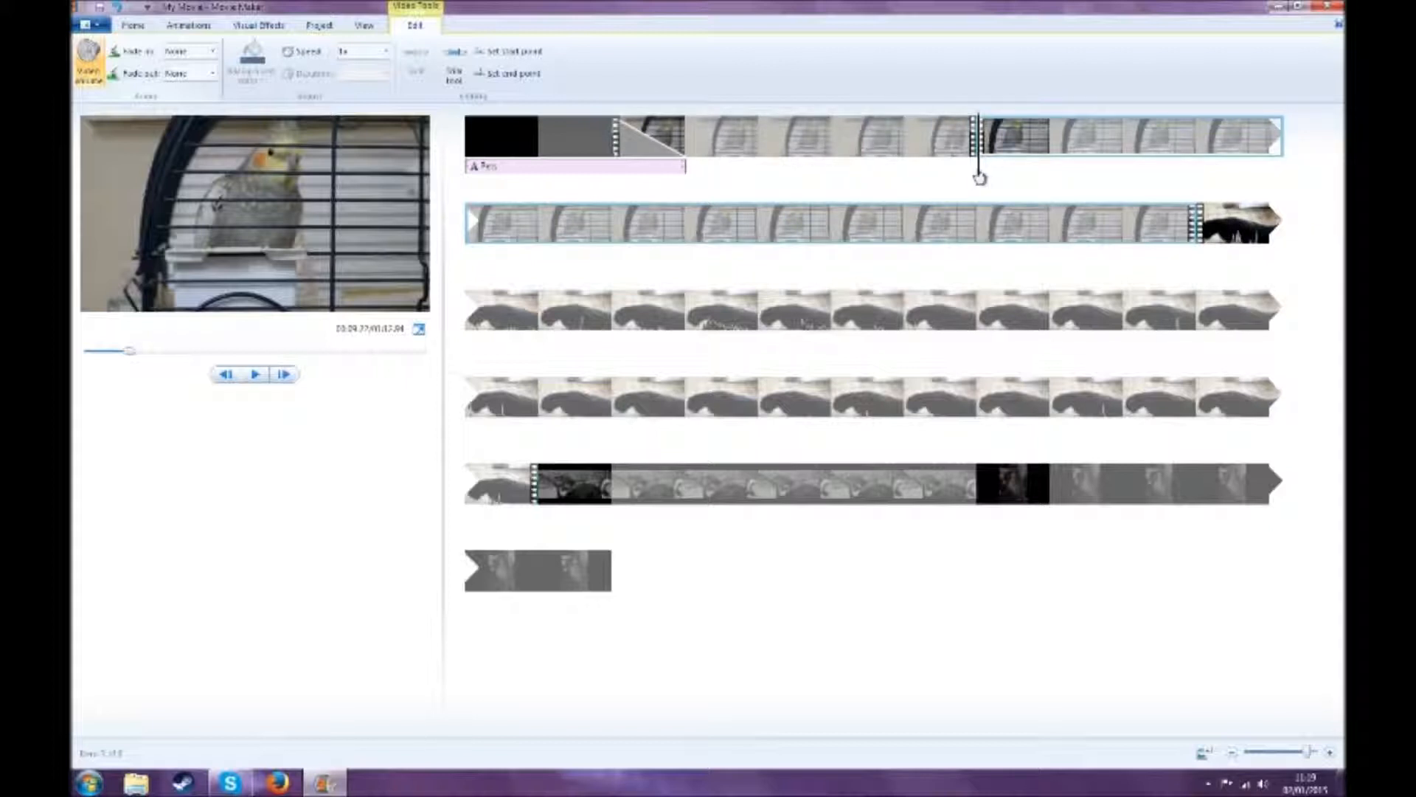
{"action": "left_click_drag", "start_coordinate": [980, 177], "coordinate": [924, 180]}
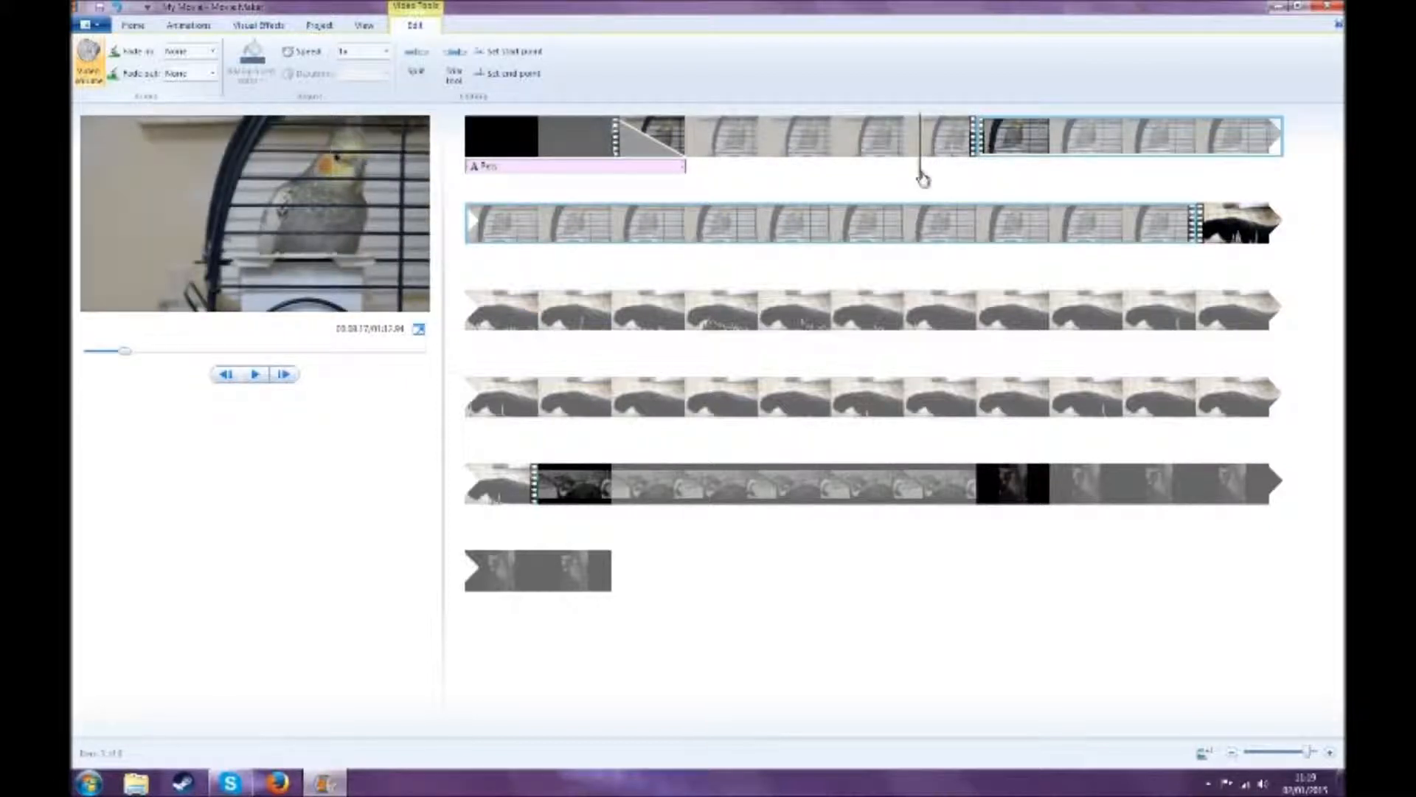
{"action": "left_click", "coordinate": [933, 179]}
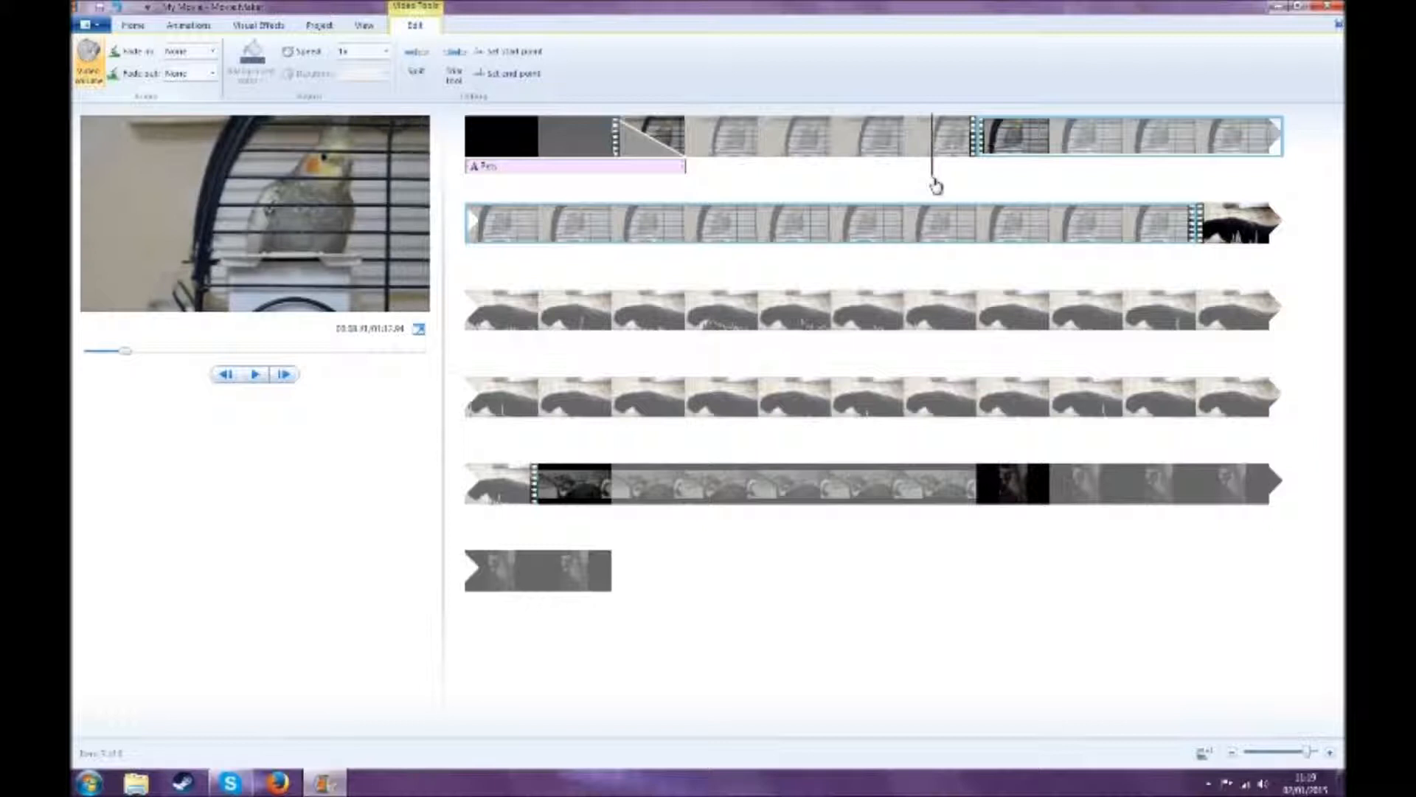
{"action": "left_click", "coordinate": [88, 63]}
{"action": "left_click_drag", "start_coordinate": [99, 102], "coordinate": [109, 105]}
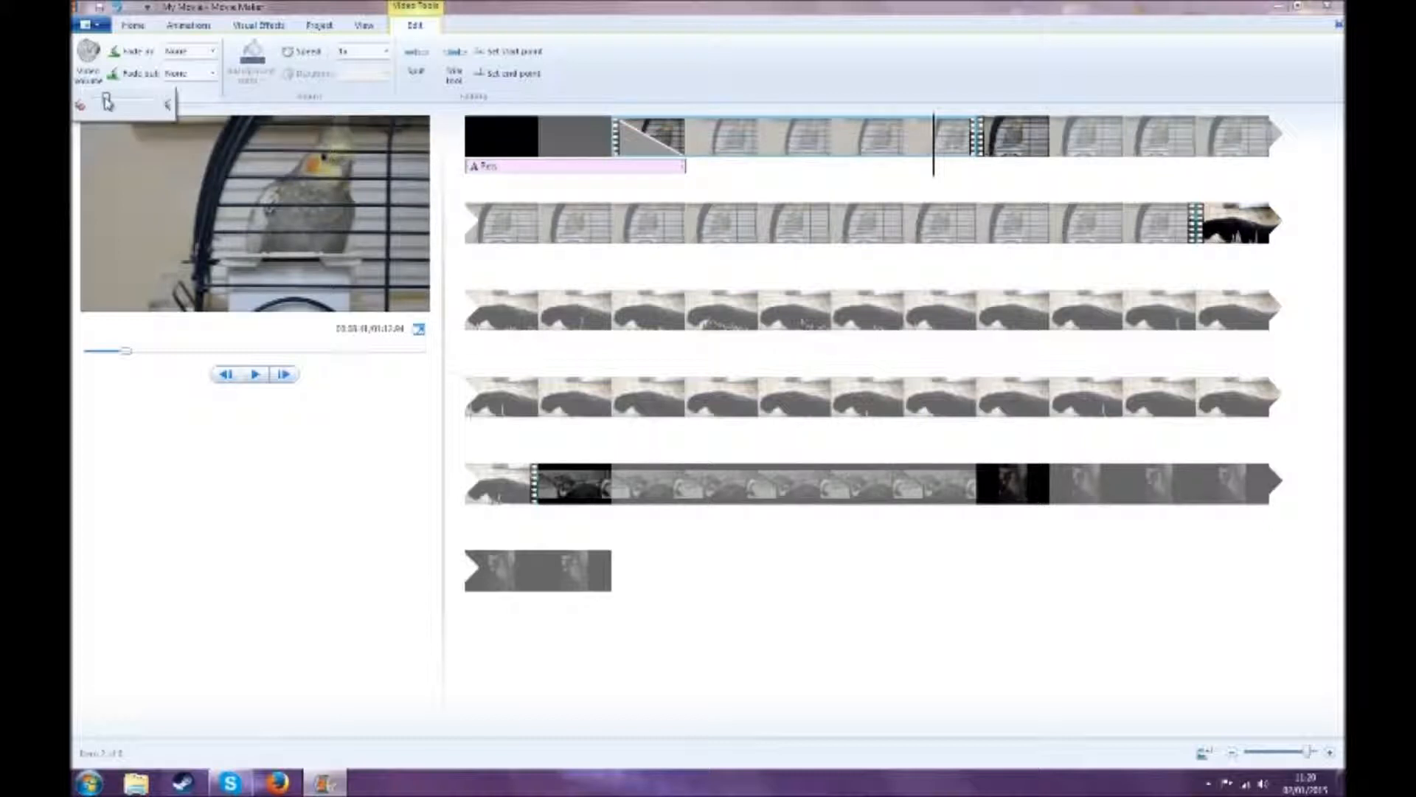
{"action": "left_click_drag", "start_coordinate": [108, 104], "coordinate": [76, 107]}
Step: Check the video volume of the second part of the split bird video
{"action": "left_click", "coordinate": [1022, 159]}
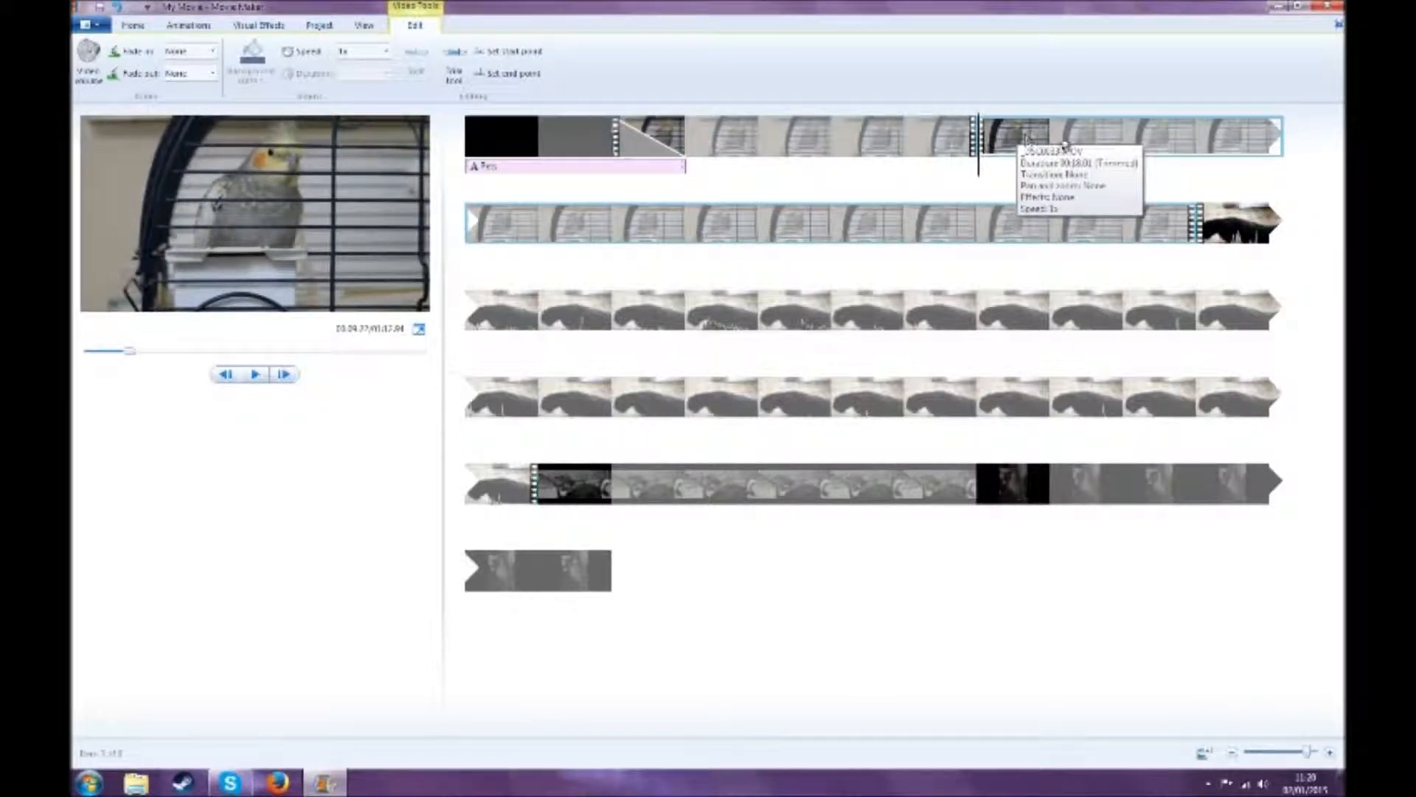
{"action": "left_click", "coordinate": [86, 58]}
{"action": "left_click", "coordinate": [294, 527]}
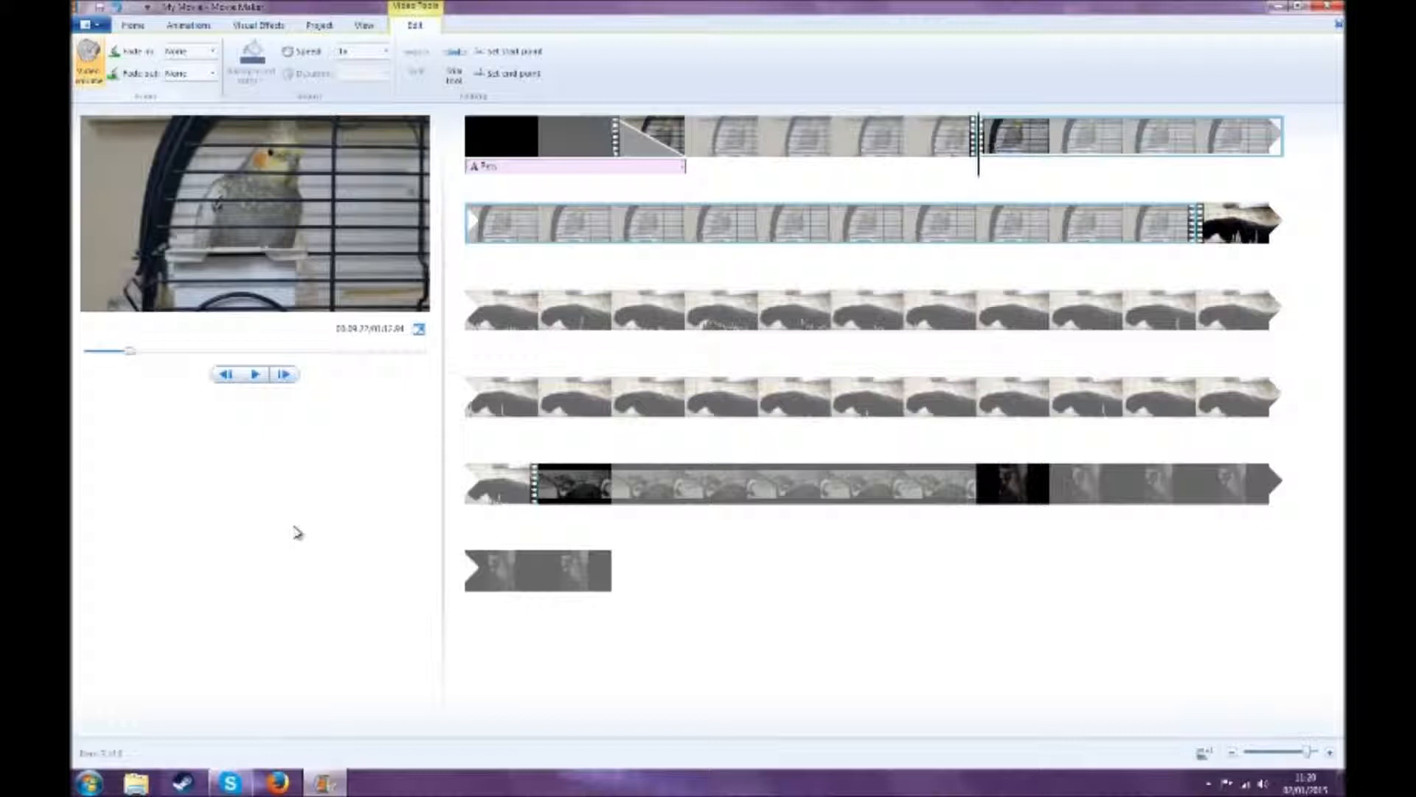